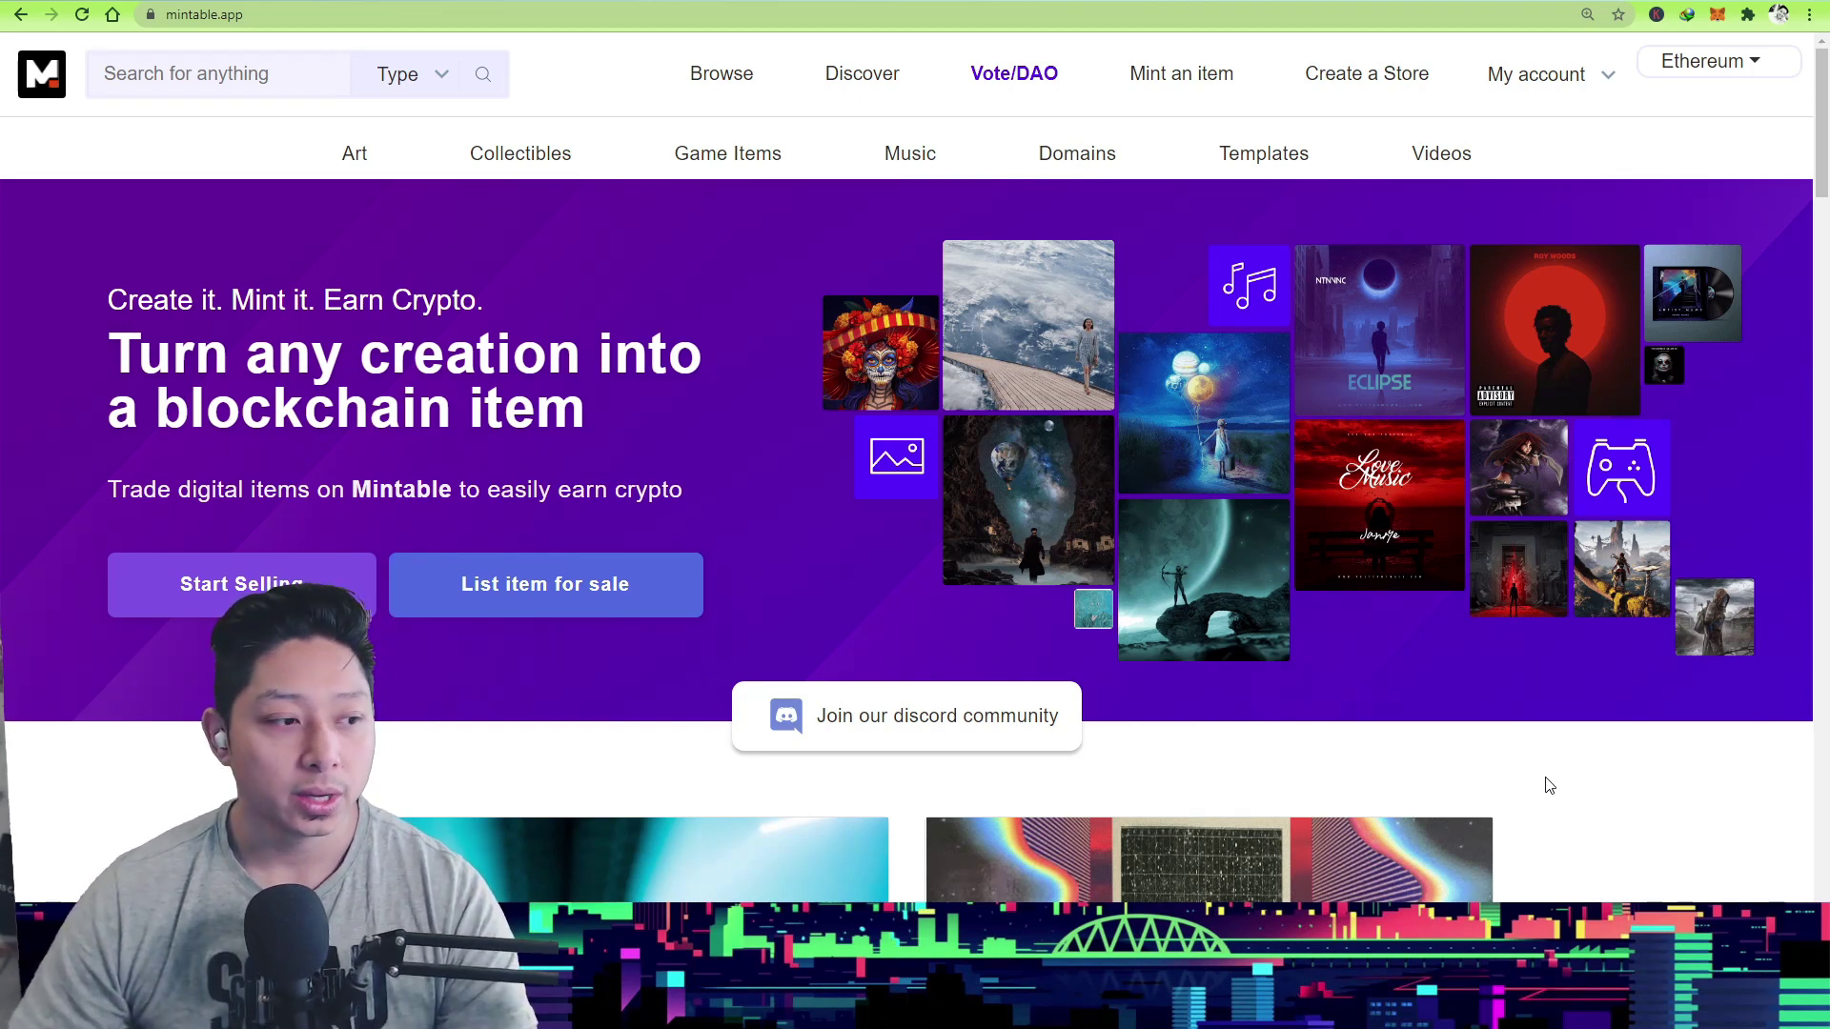
- Go to the account Profile page and start CREATE A STORE from the Stores section
left_click(1577, 86)
left_click(1534, 124)
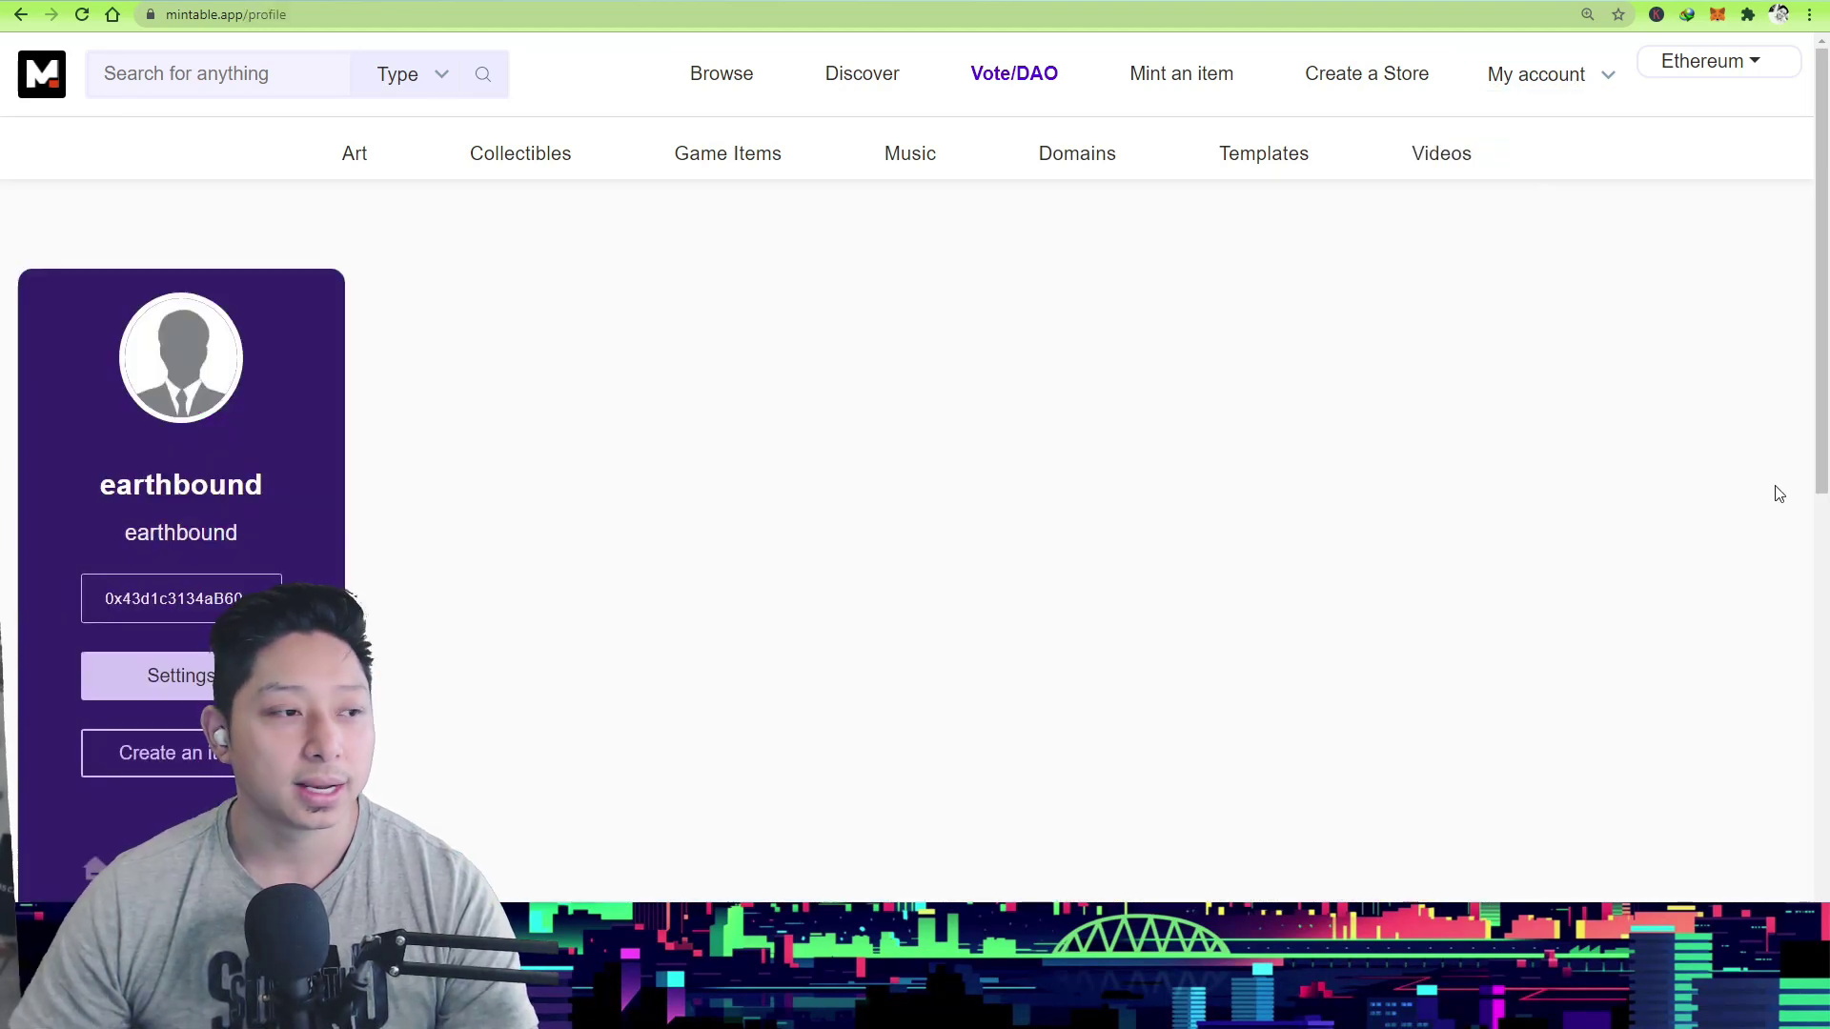
scroll(963, 428, "down", 2)
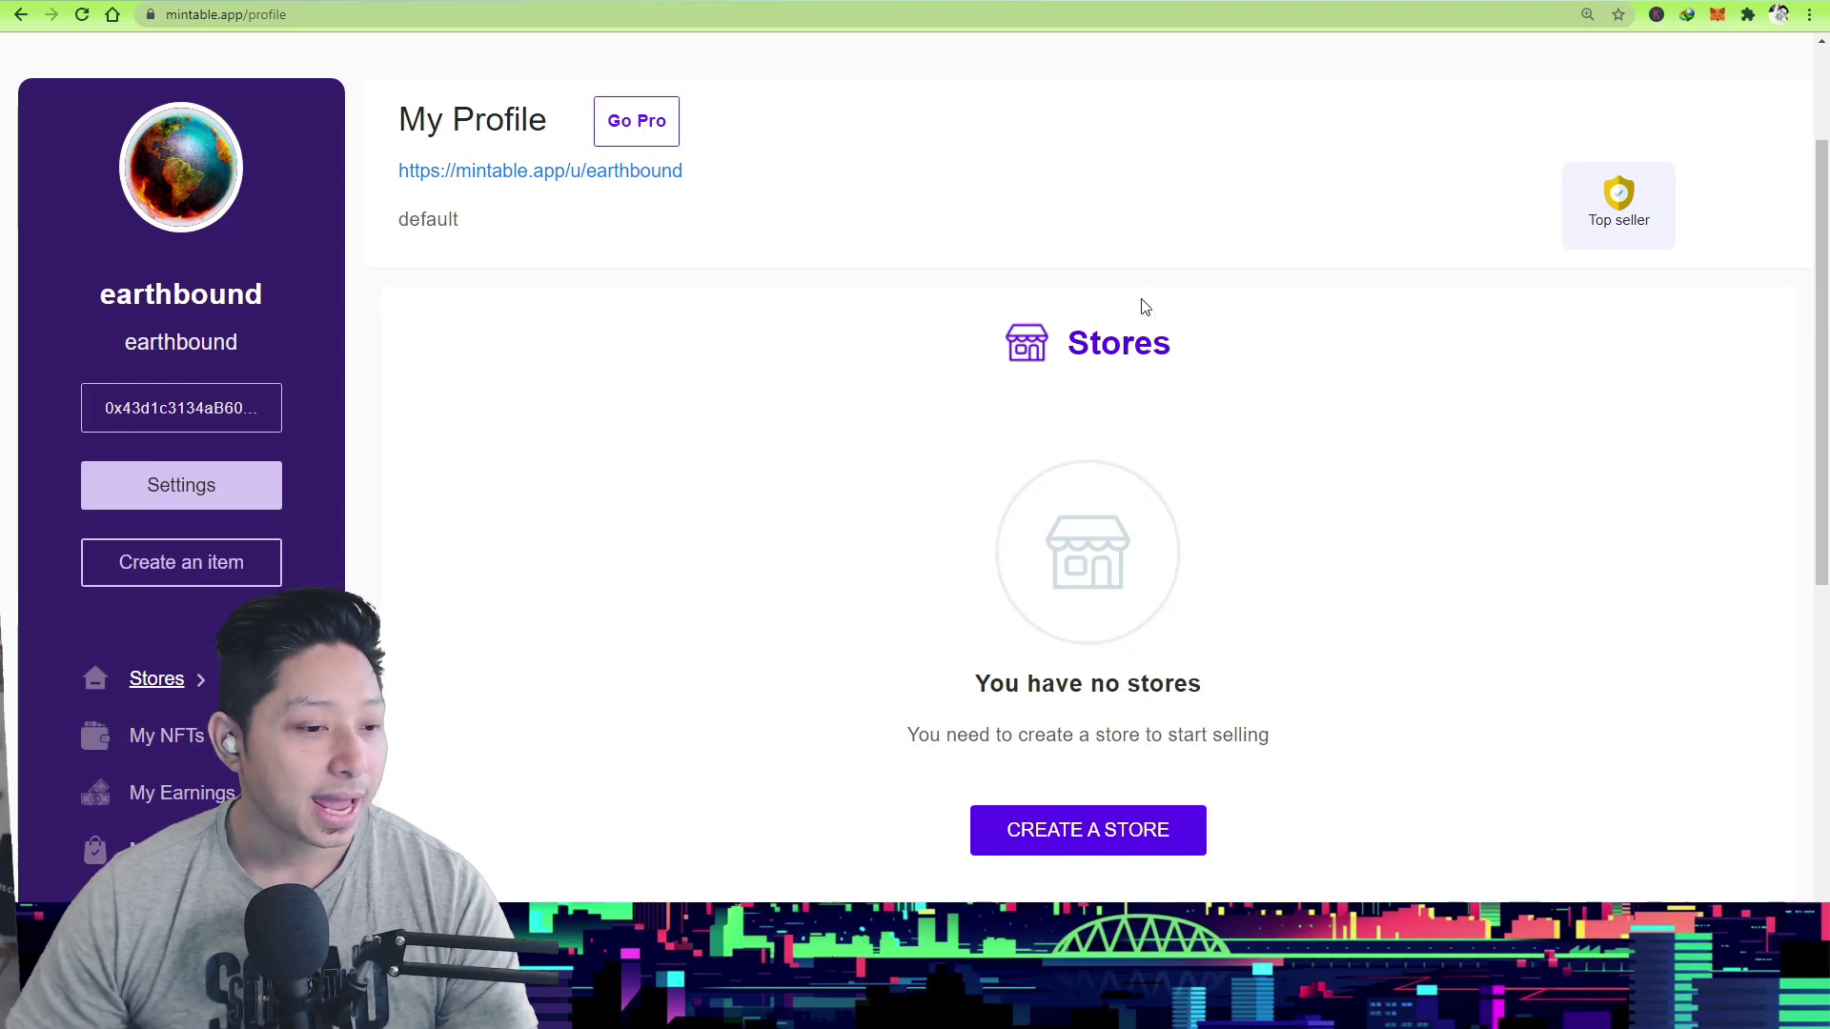
left_click(1110, 833)
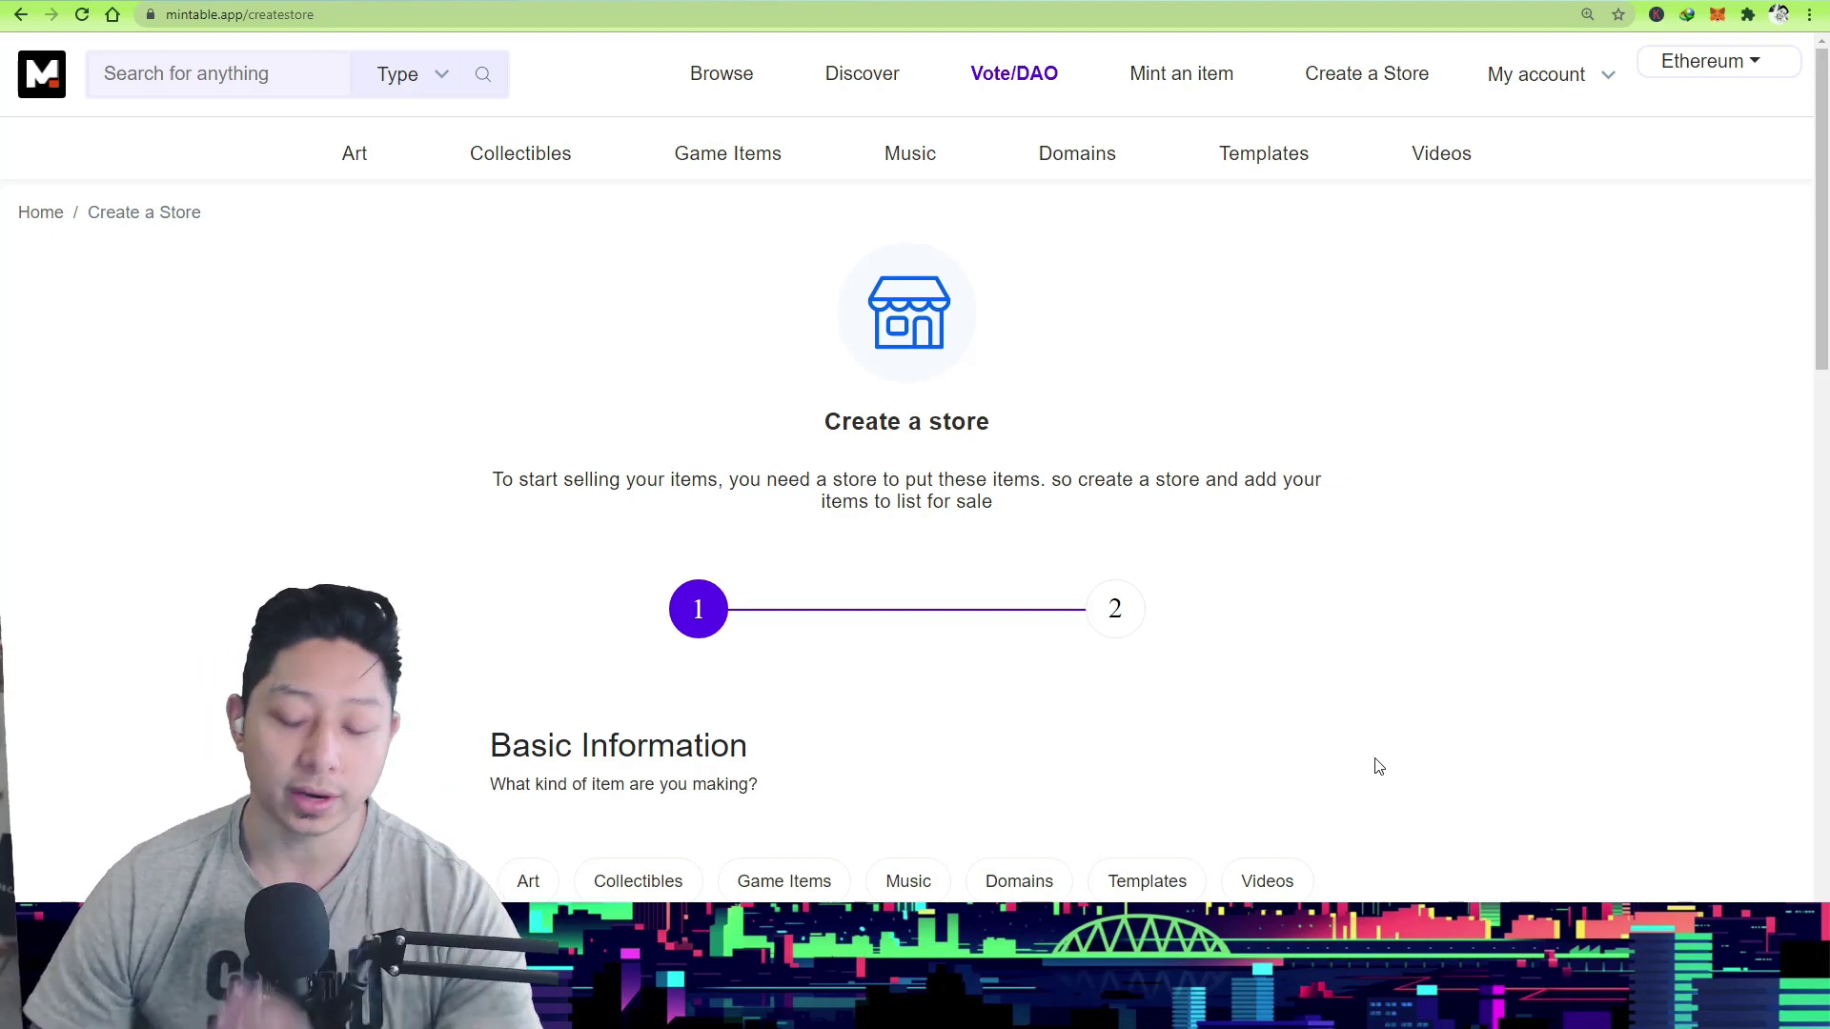
- Set the store category to Art after briefly trying Collectibles and Game Items
scroll(1383, 759, "down", 5)
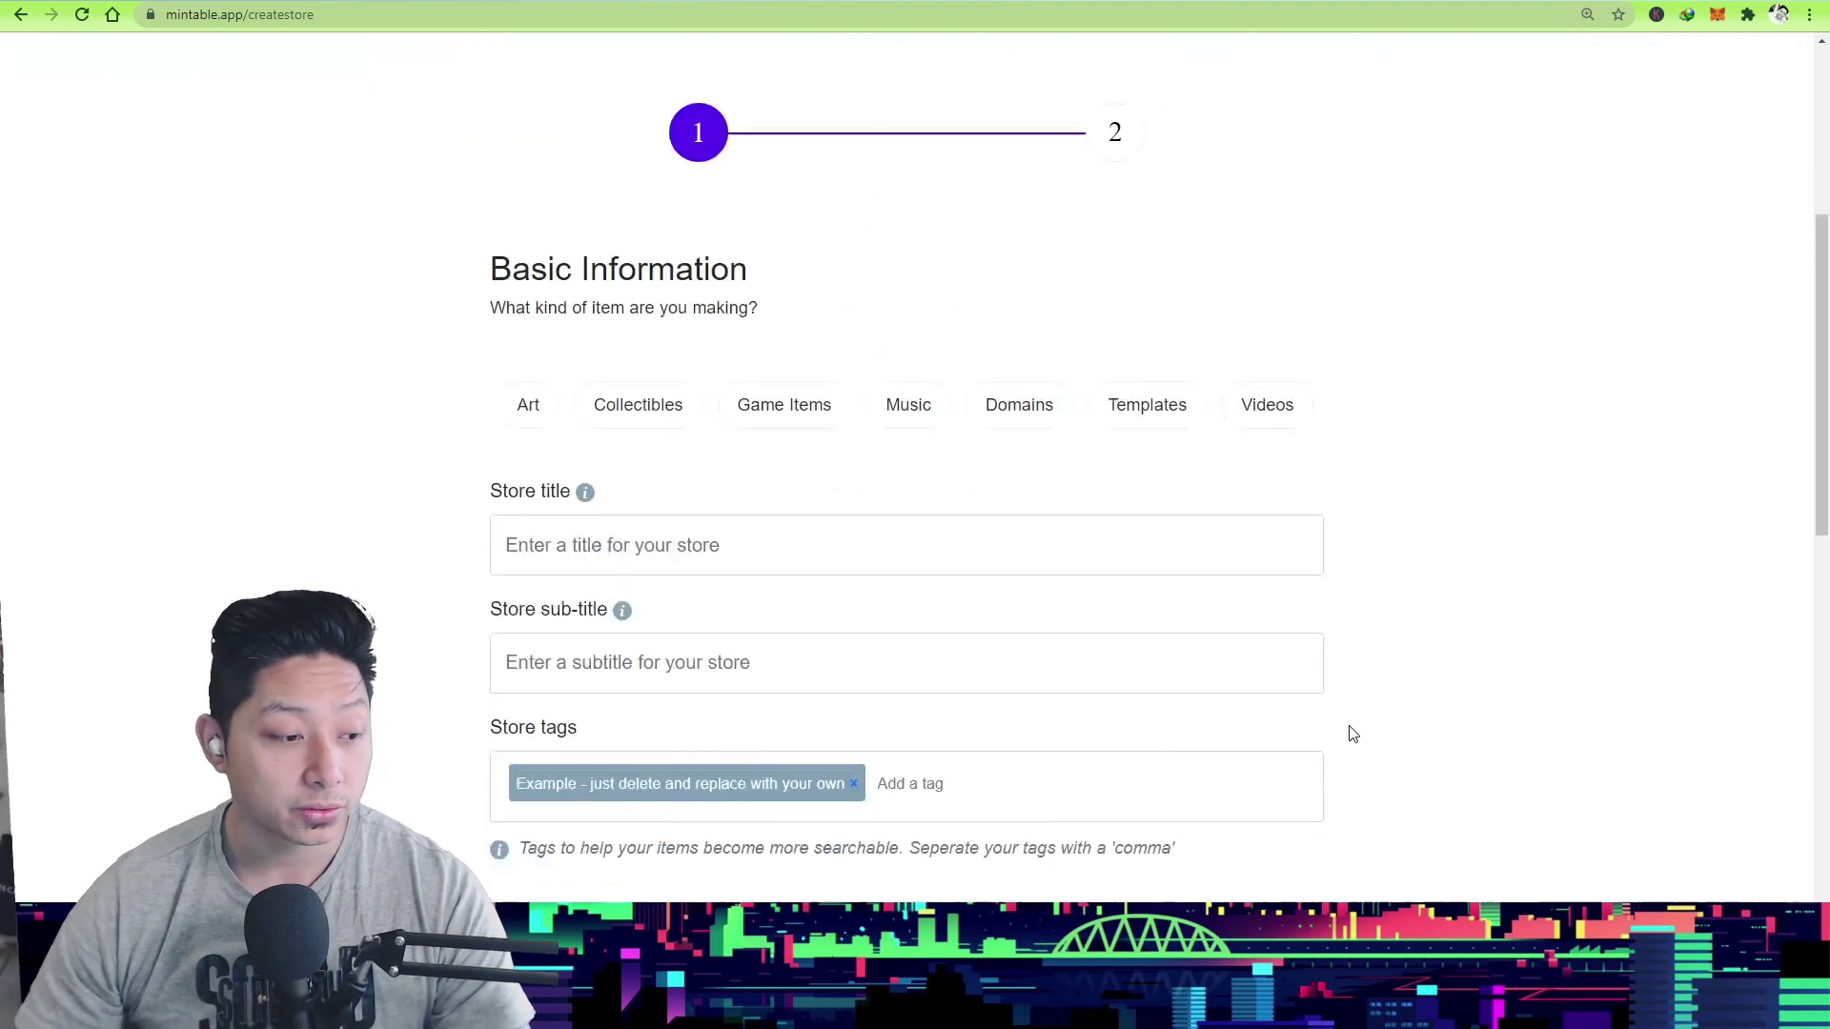
left_click(531, 405)
left_click(671, 405)
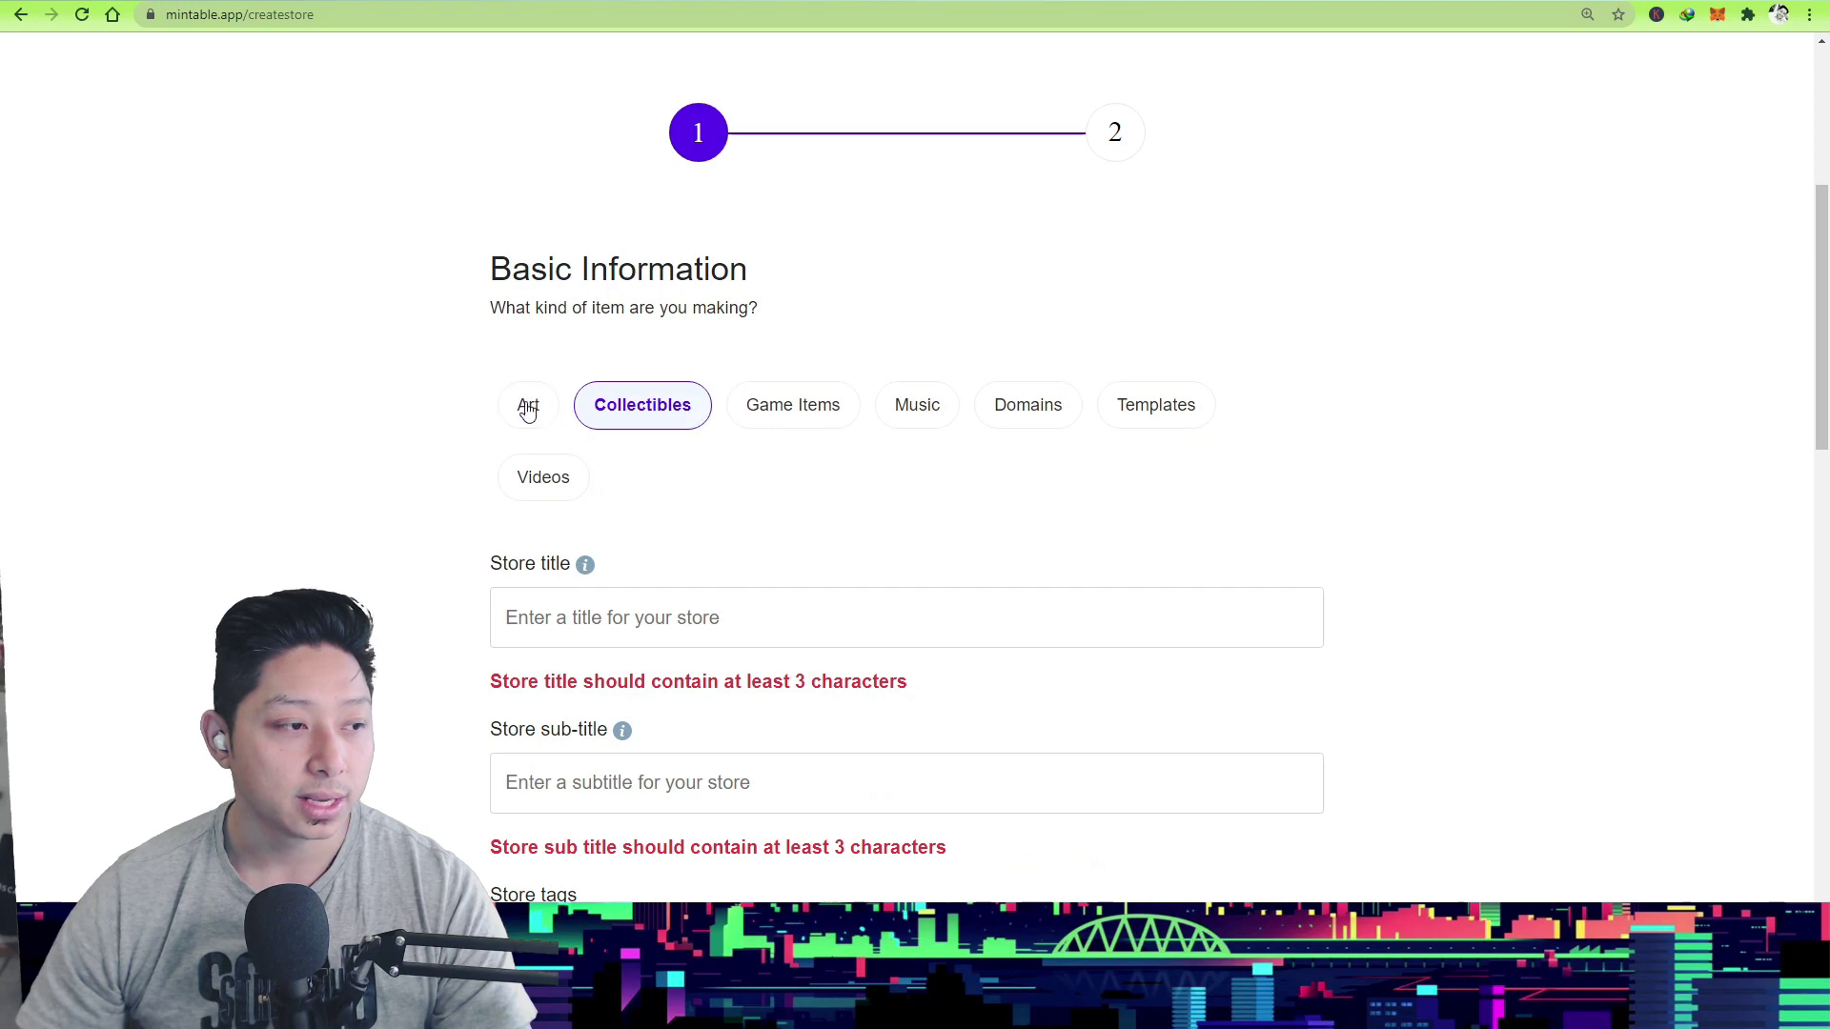
left_click(528, 408)
left_click(801, 405)
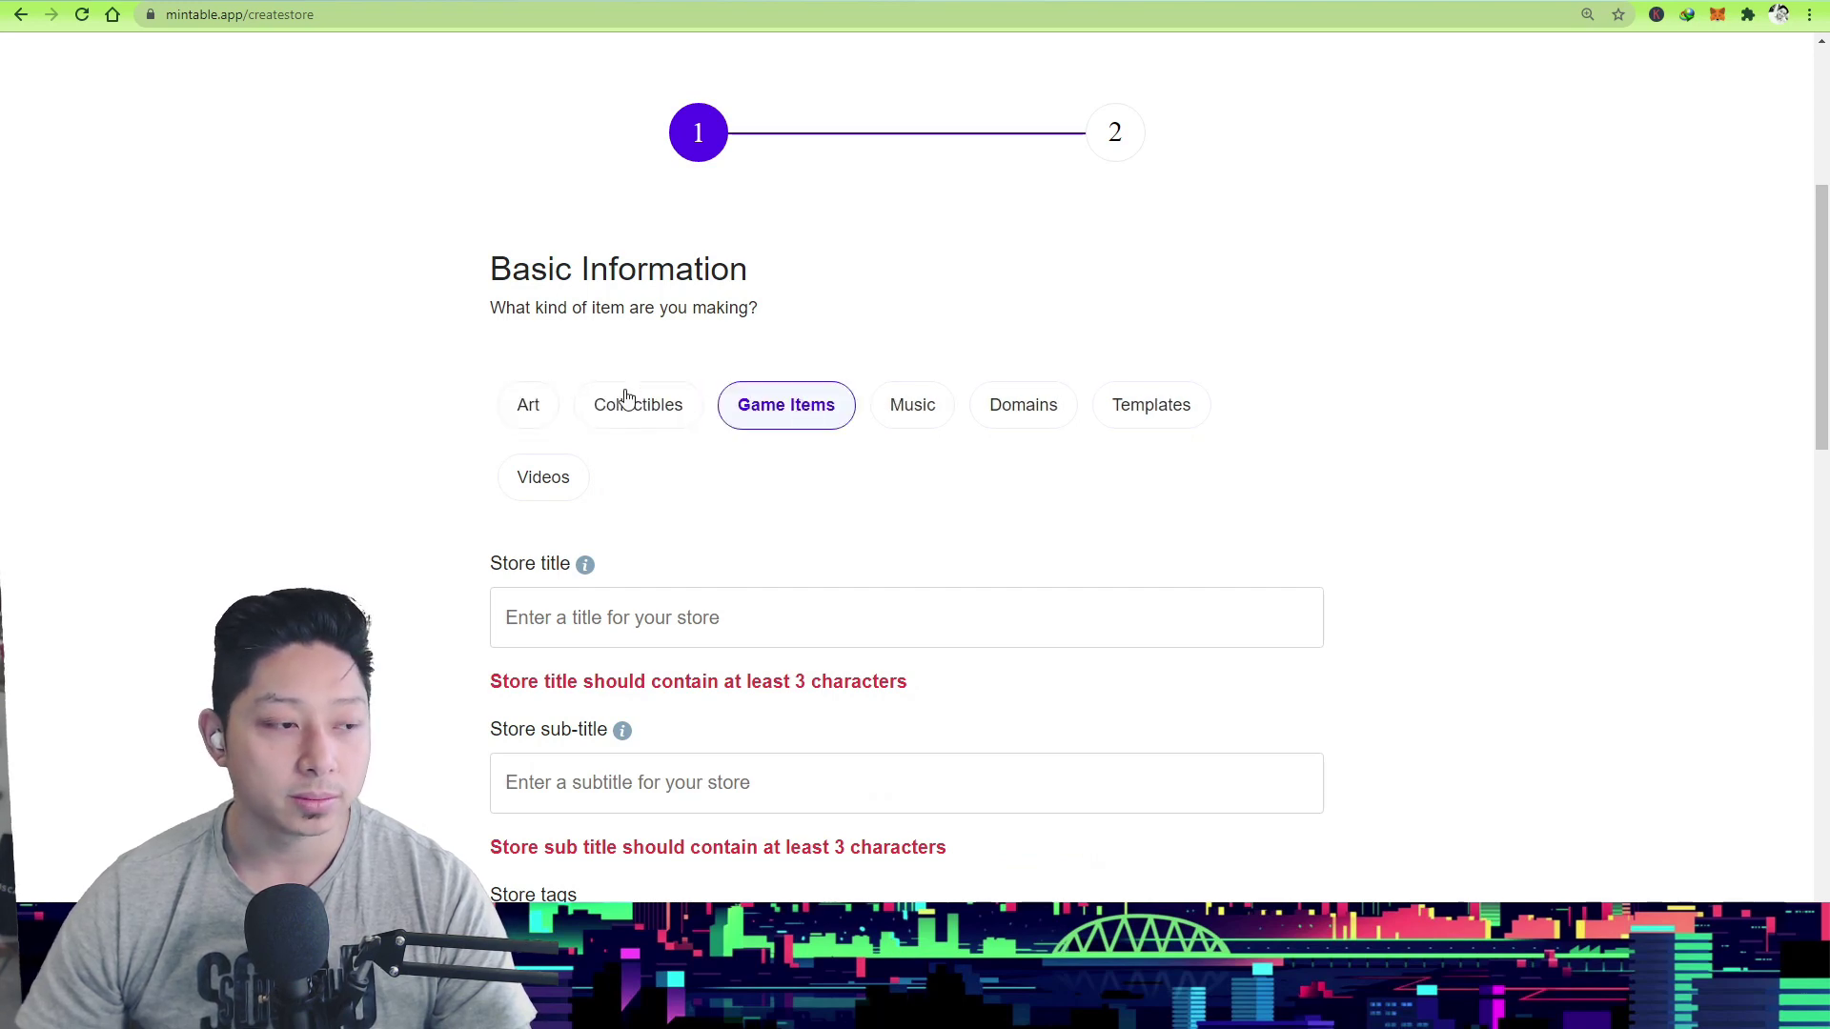
left_click(528, 398)
scroll(346, 362, "up", 4)
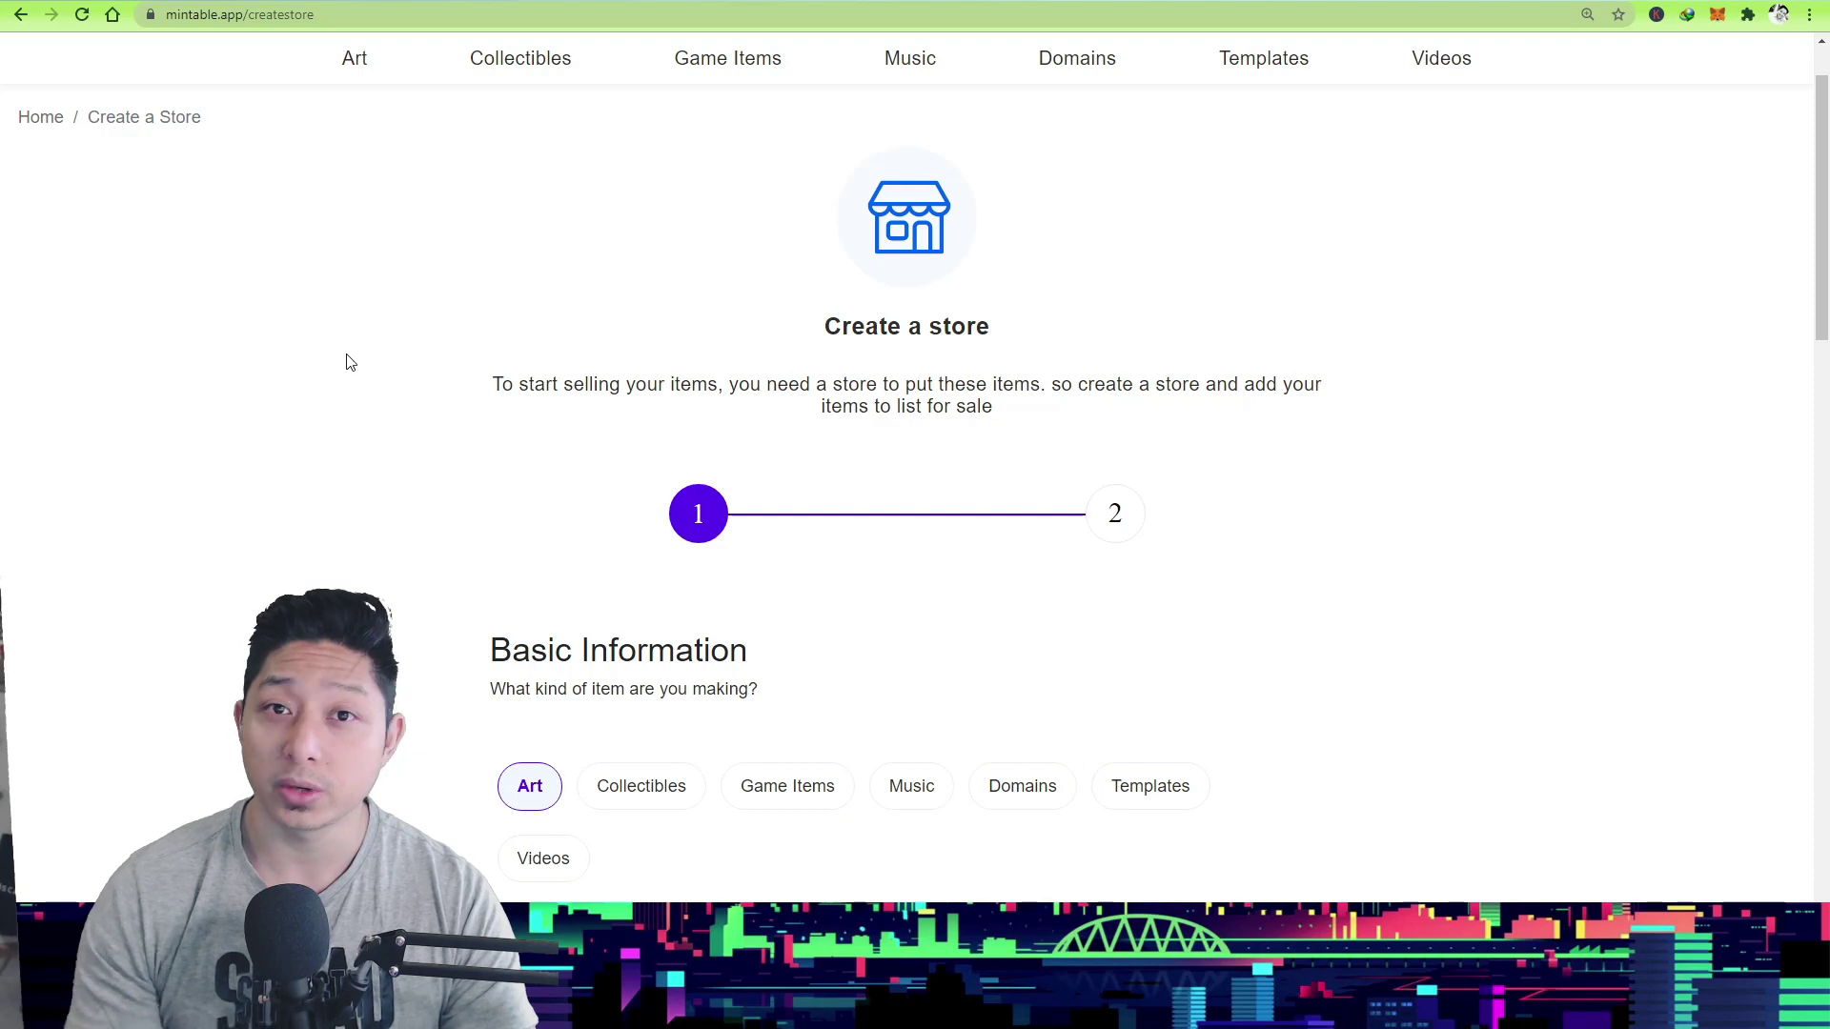
scroll(346, 352, "down", 5)
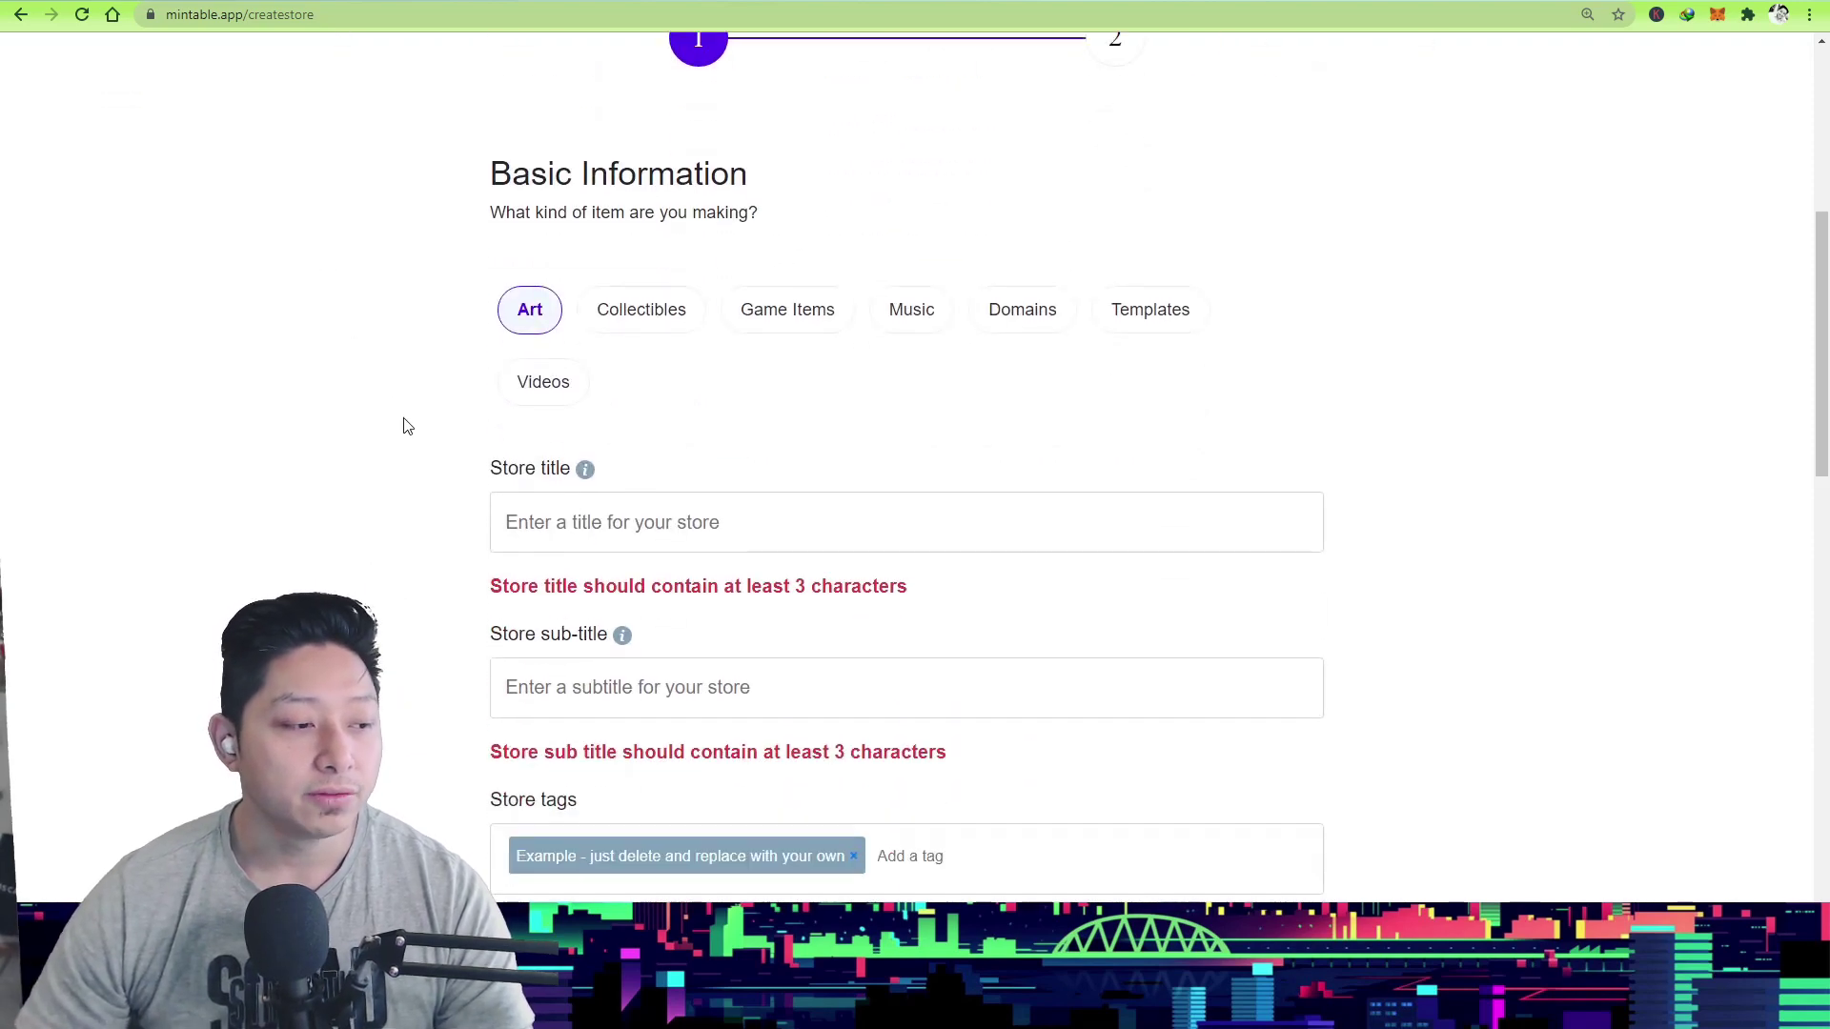
left_click(598, 515)
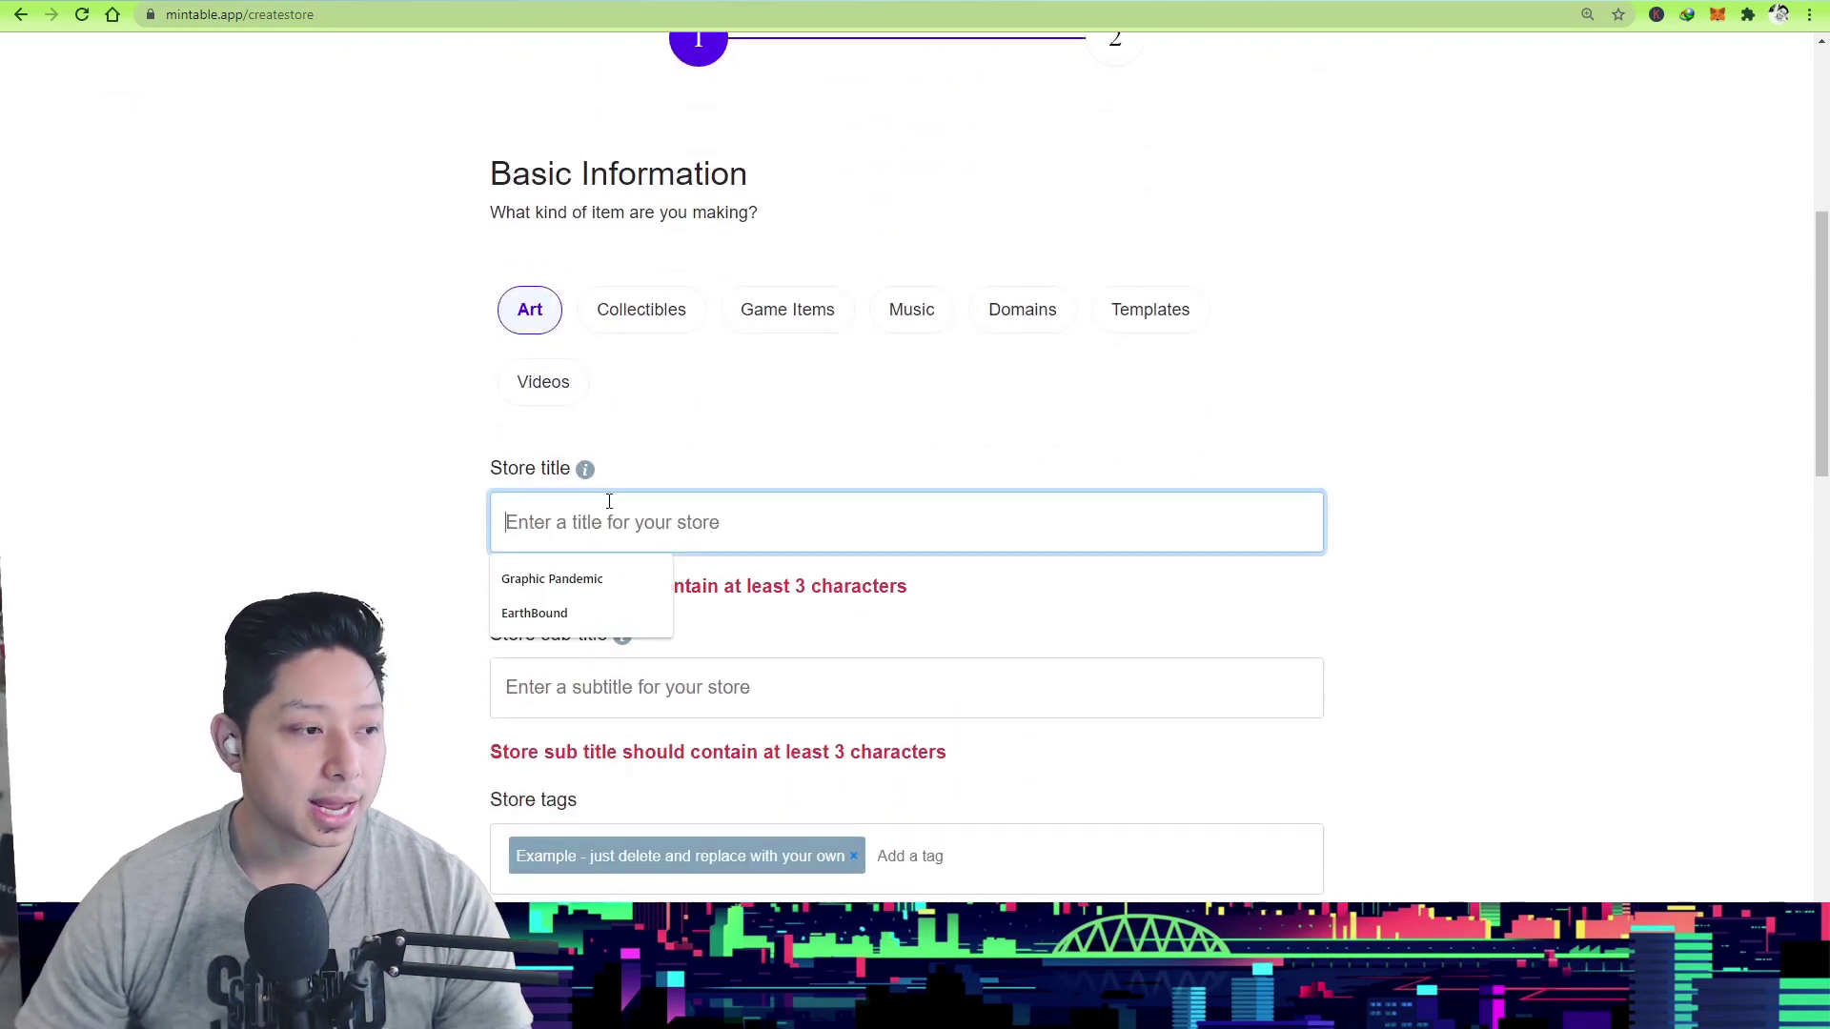
- Fill the title 'EarthBound' and sub-title 'Making Art while making gains!' from autofill suggestions
left_click(547, 609)
scroll(810, 681, "down", 2)
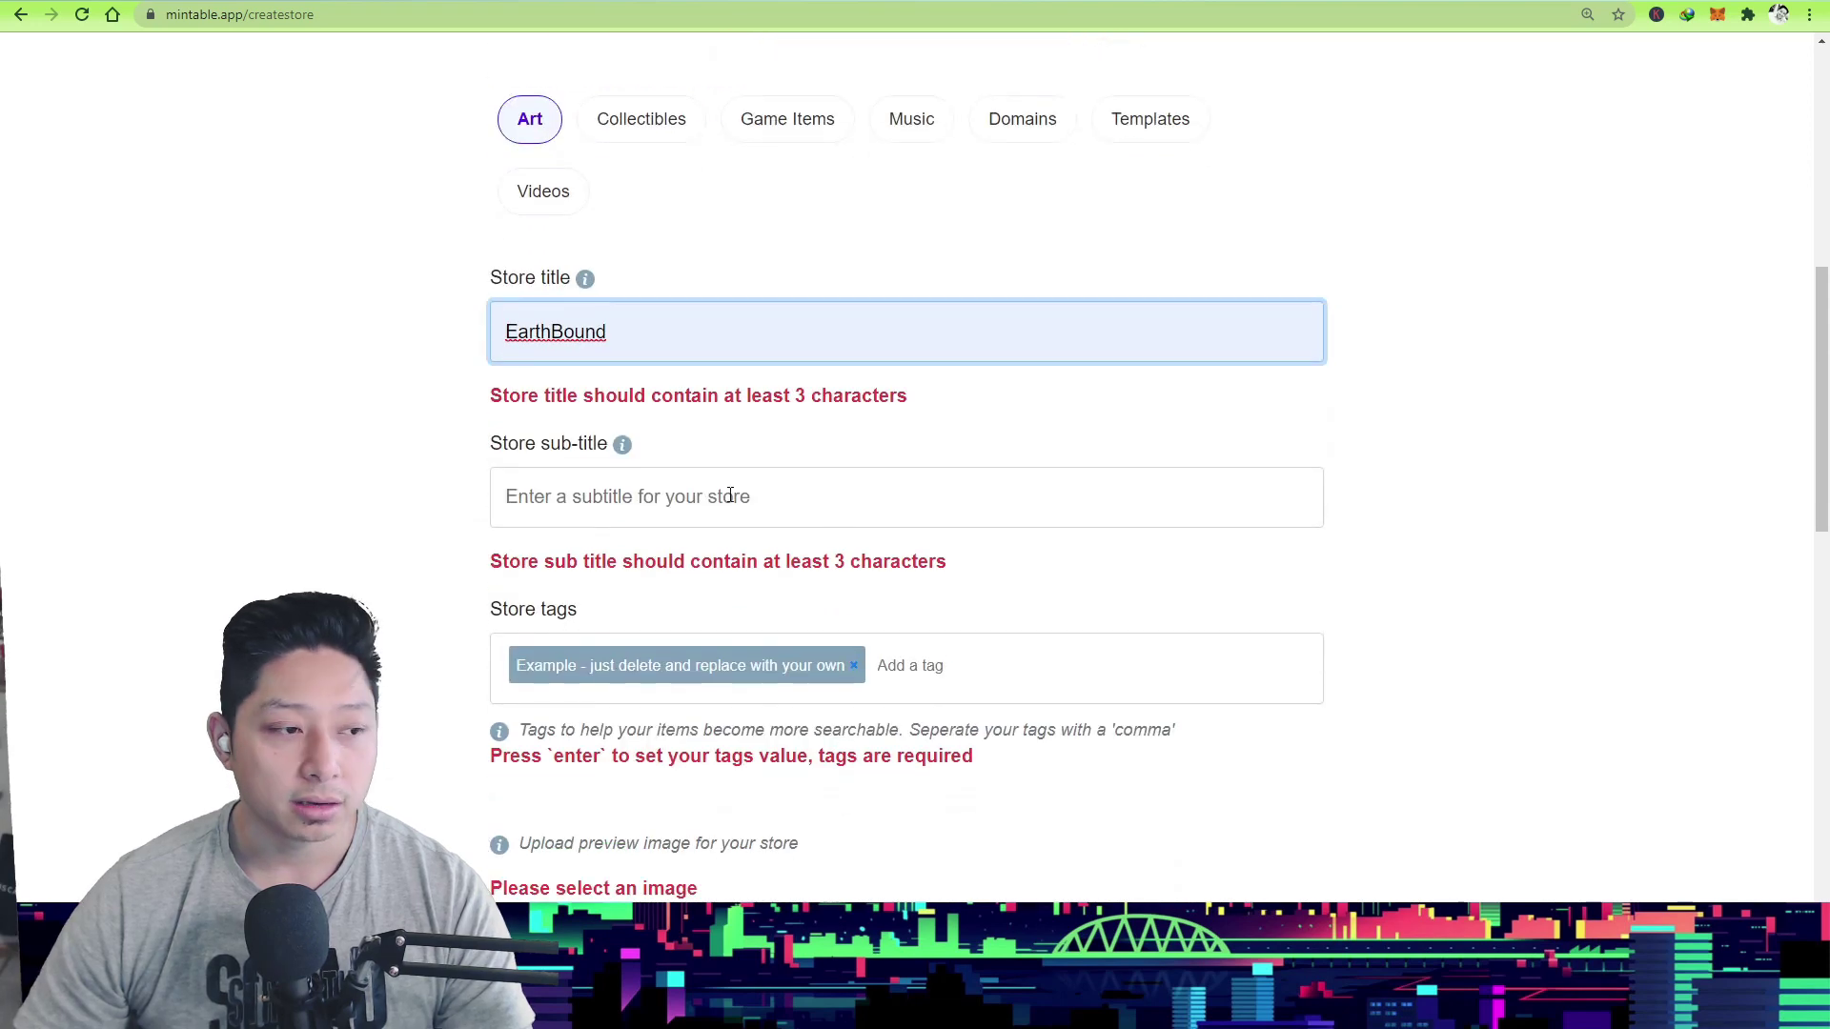
left_click(727, 495)
left_click(621, 540)
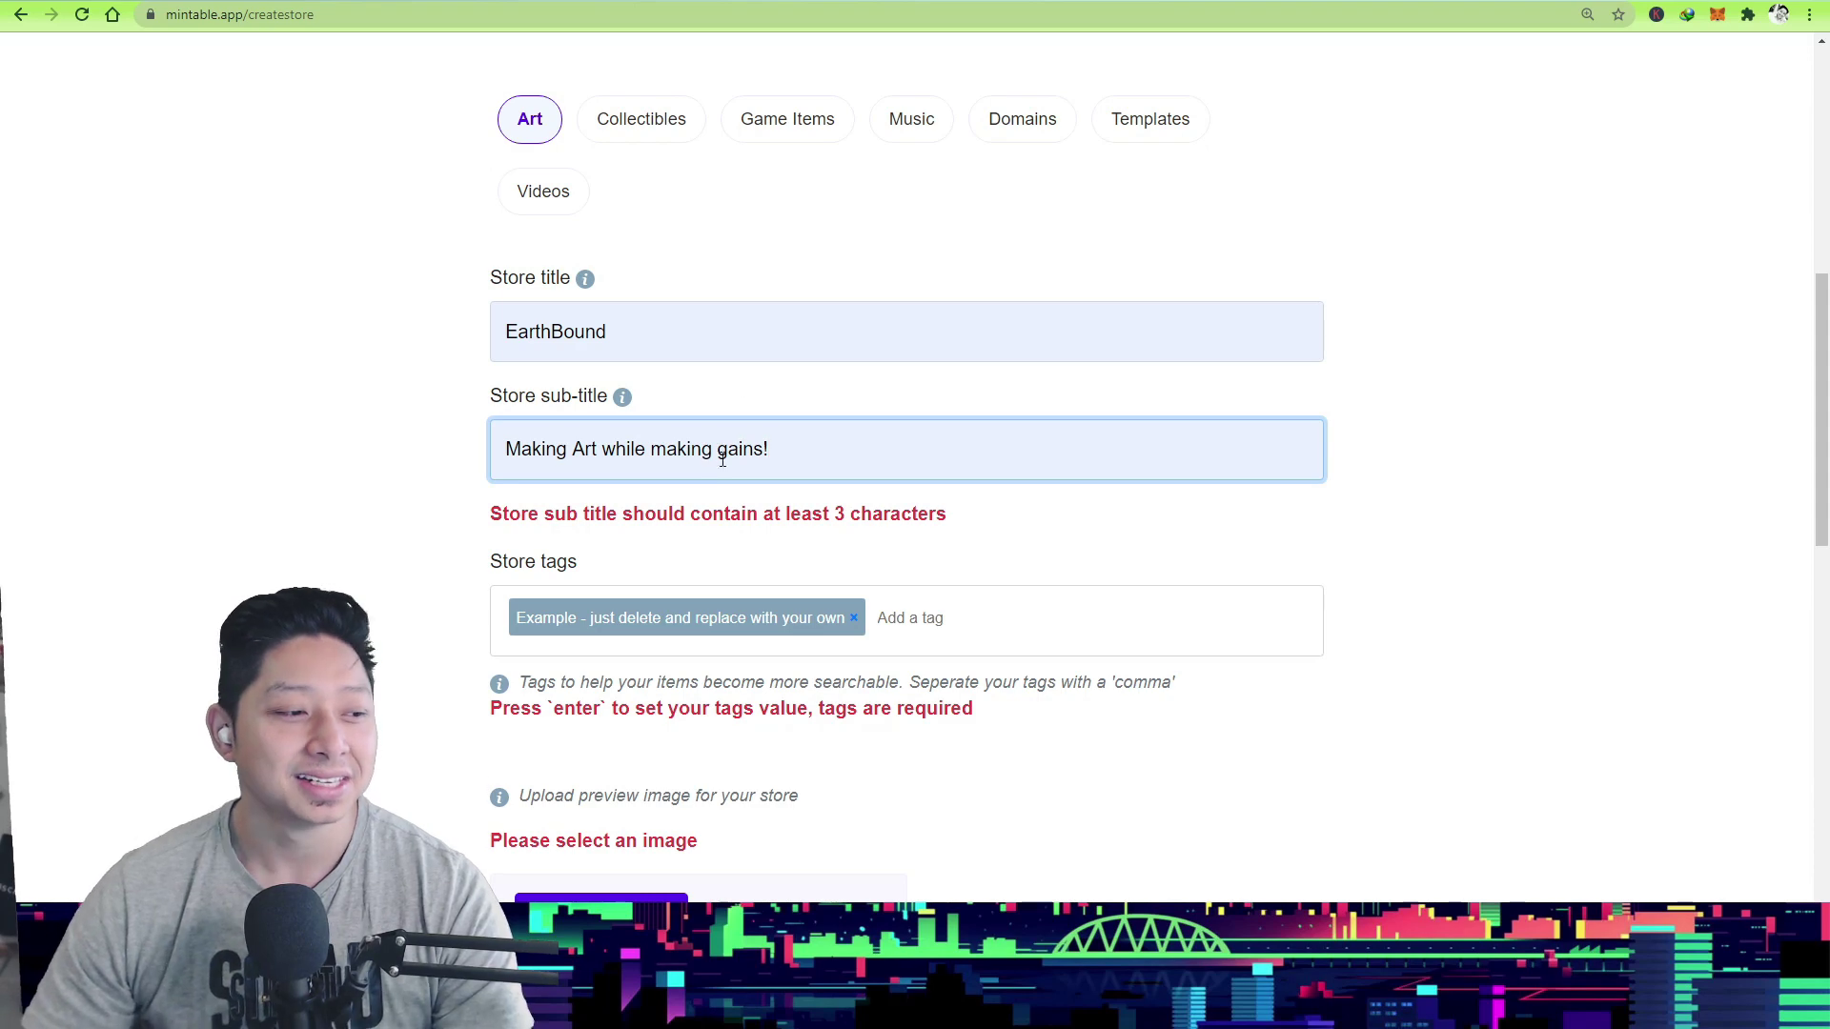
scroll(683, 495, "down", 1)
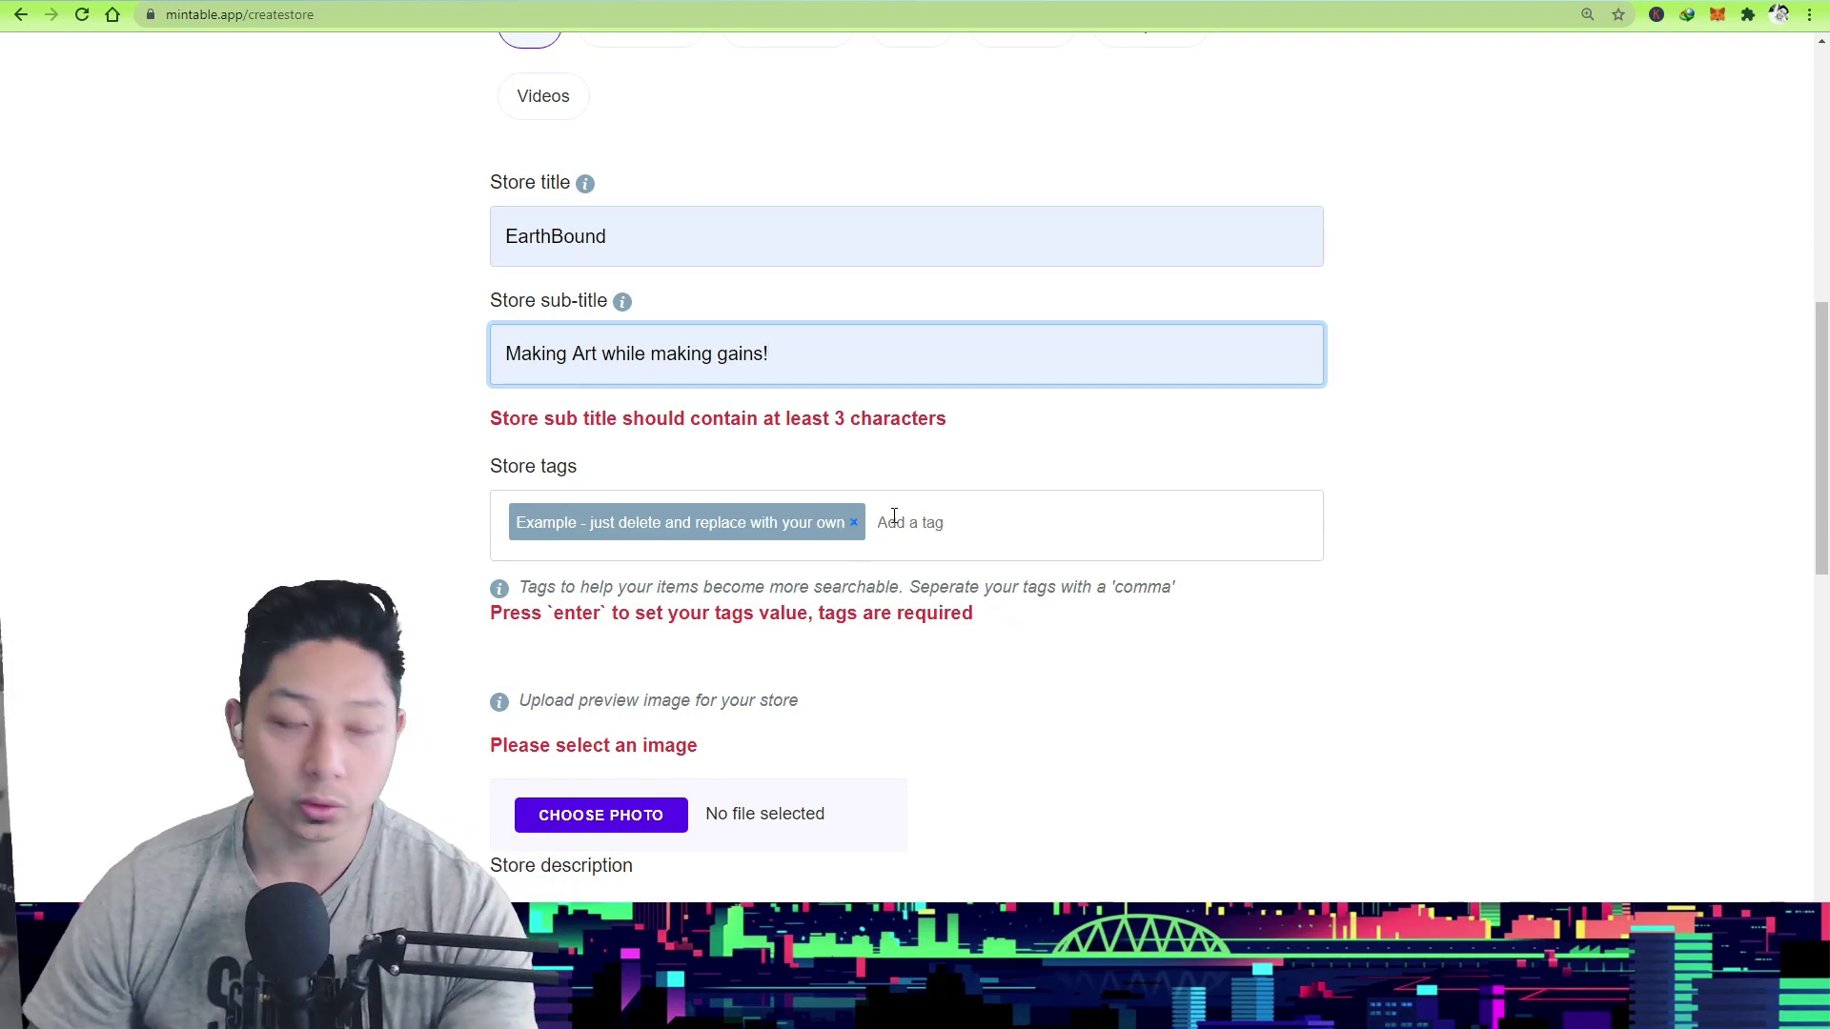
- Upload 'edited banner cropped.jpg' as the store image and remove the placeholder tag
left_click(654, 735)
scroll(654, 729, "down", 2)
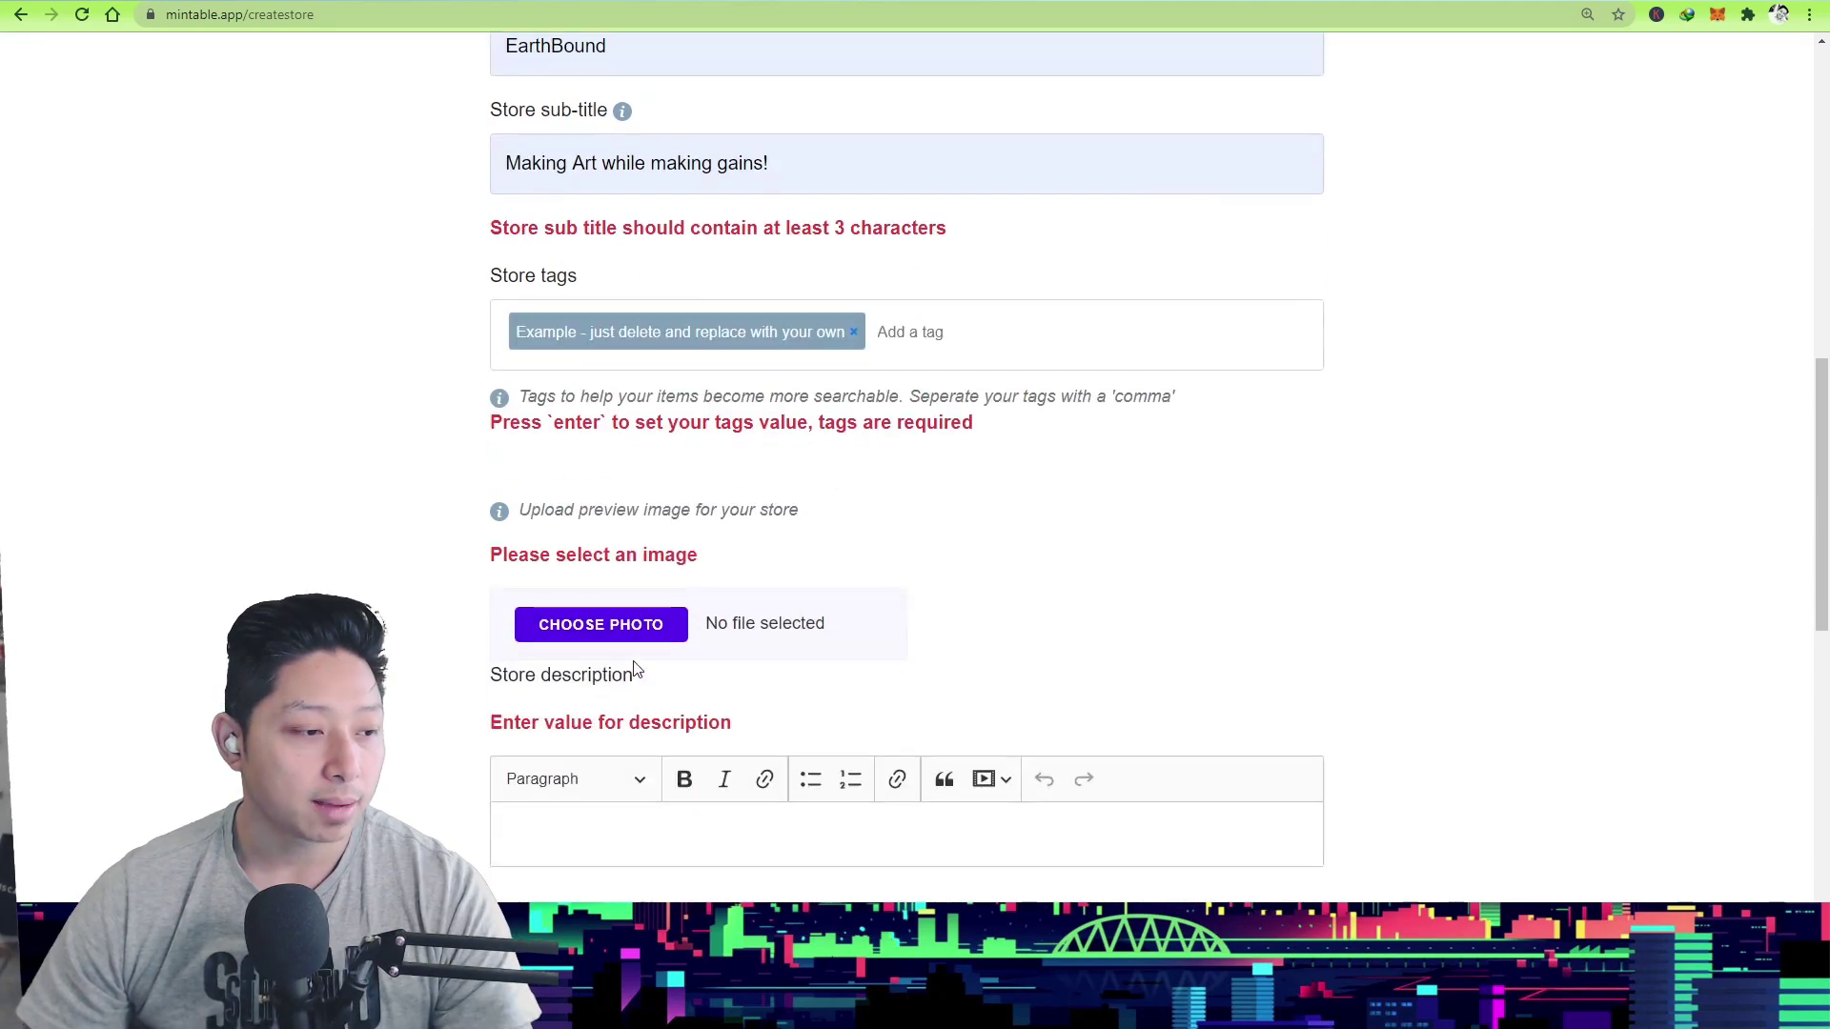
left_click(640, 632)
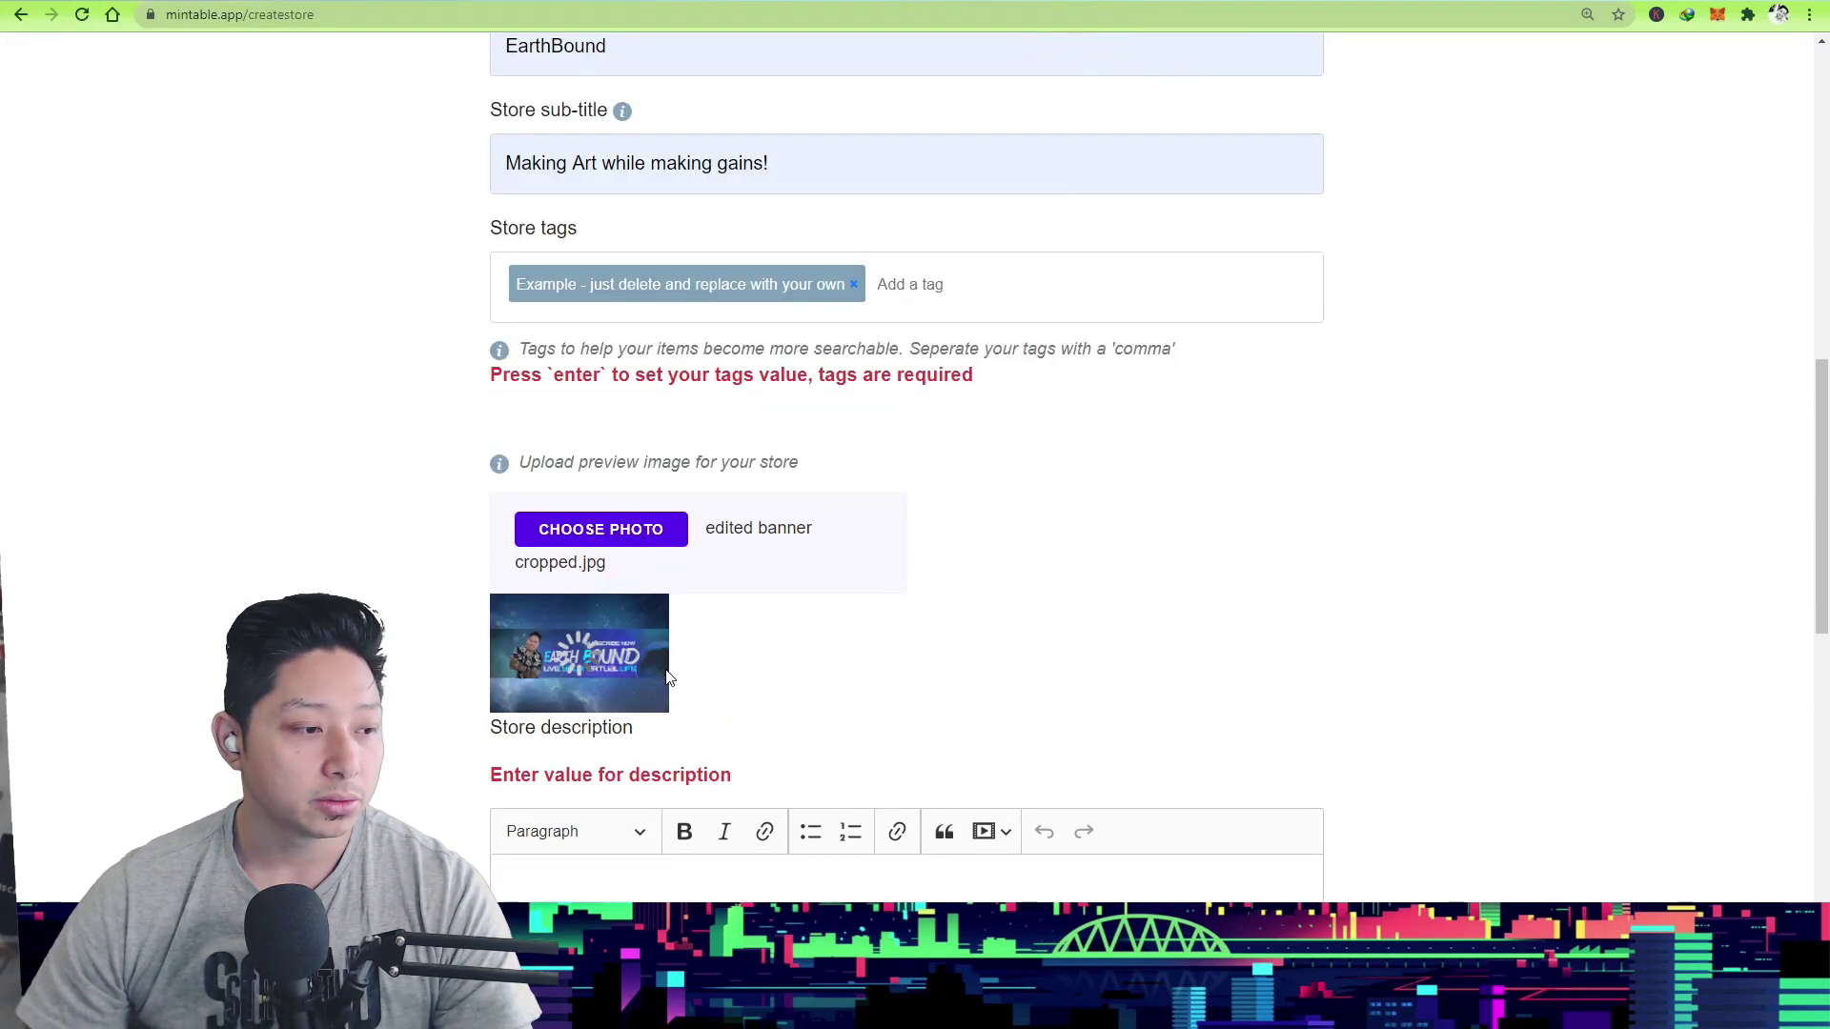
left_click(854, 288)
scroll(655, 513, "down", 4)
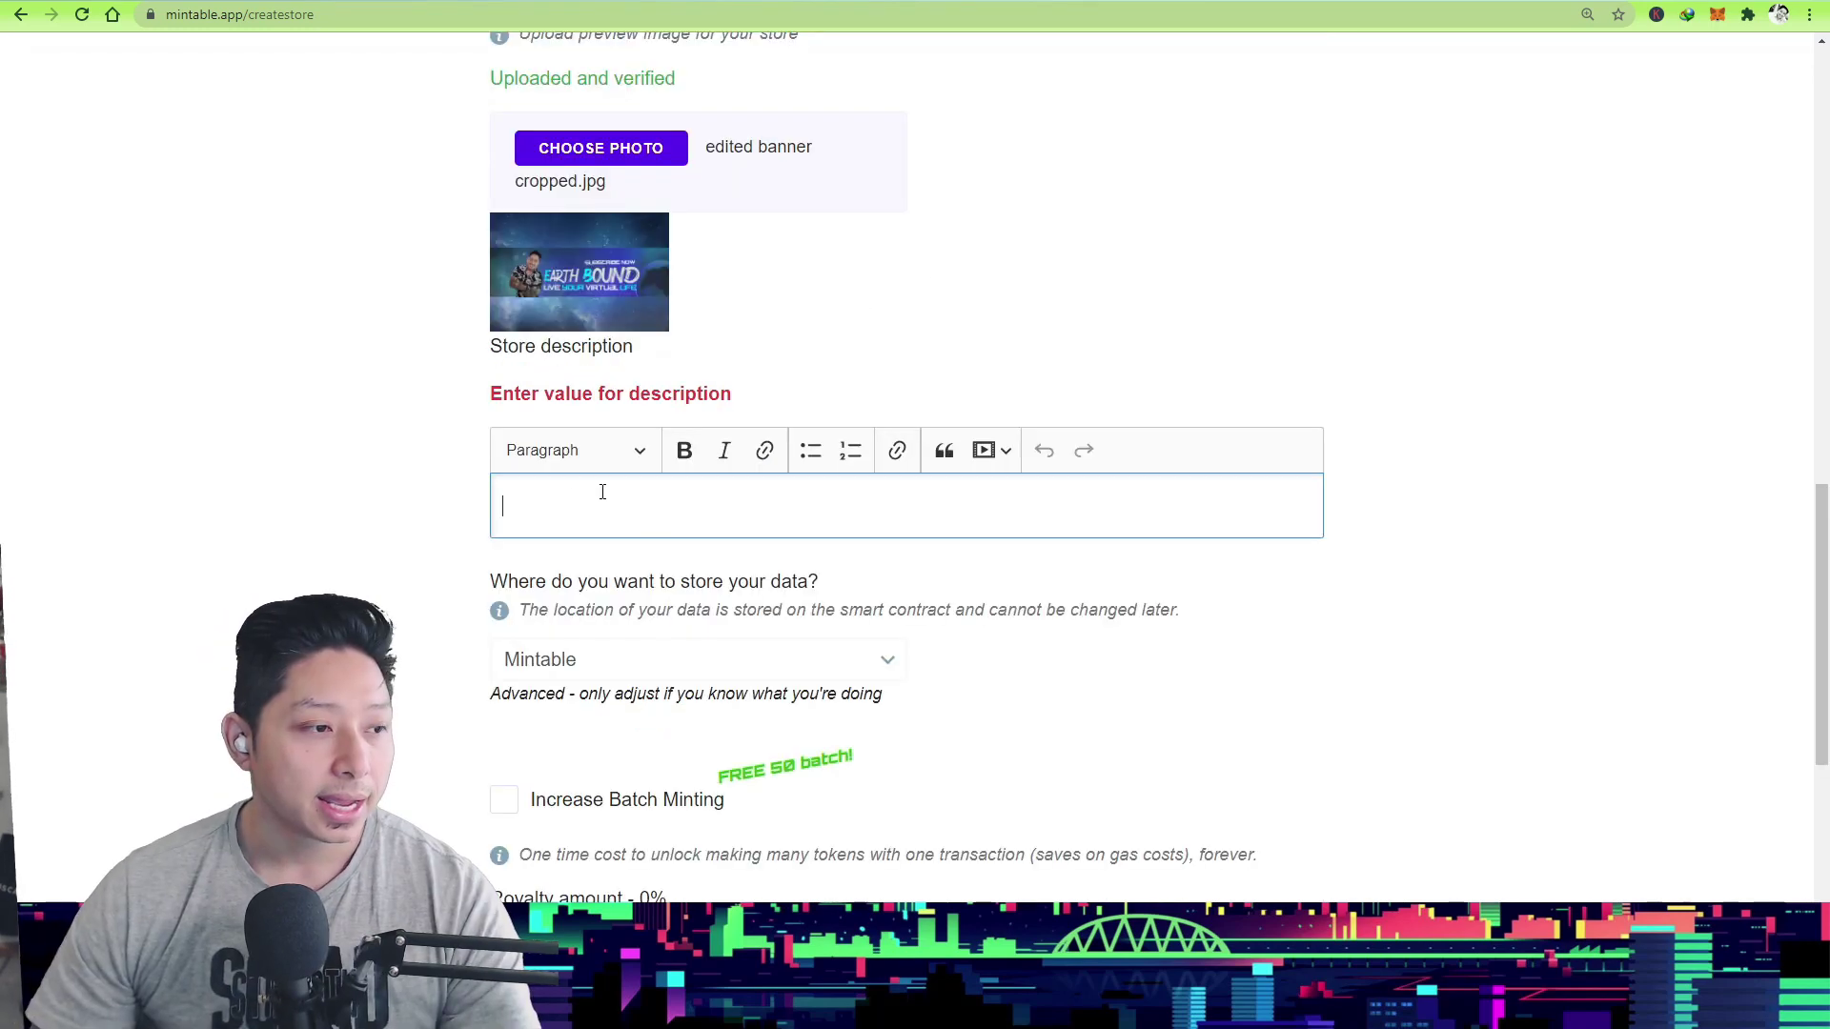
left_click(693, 497)
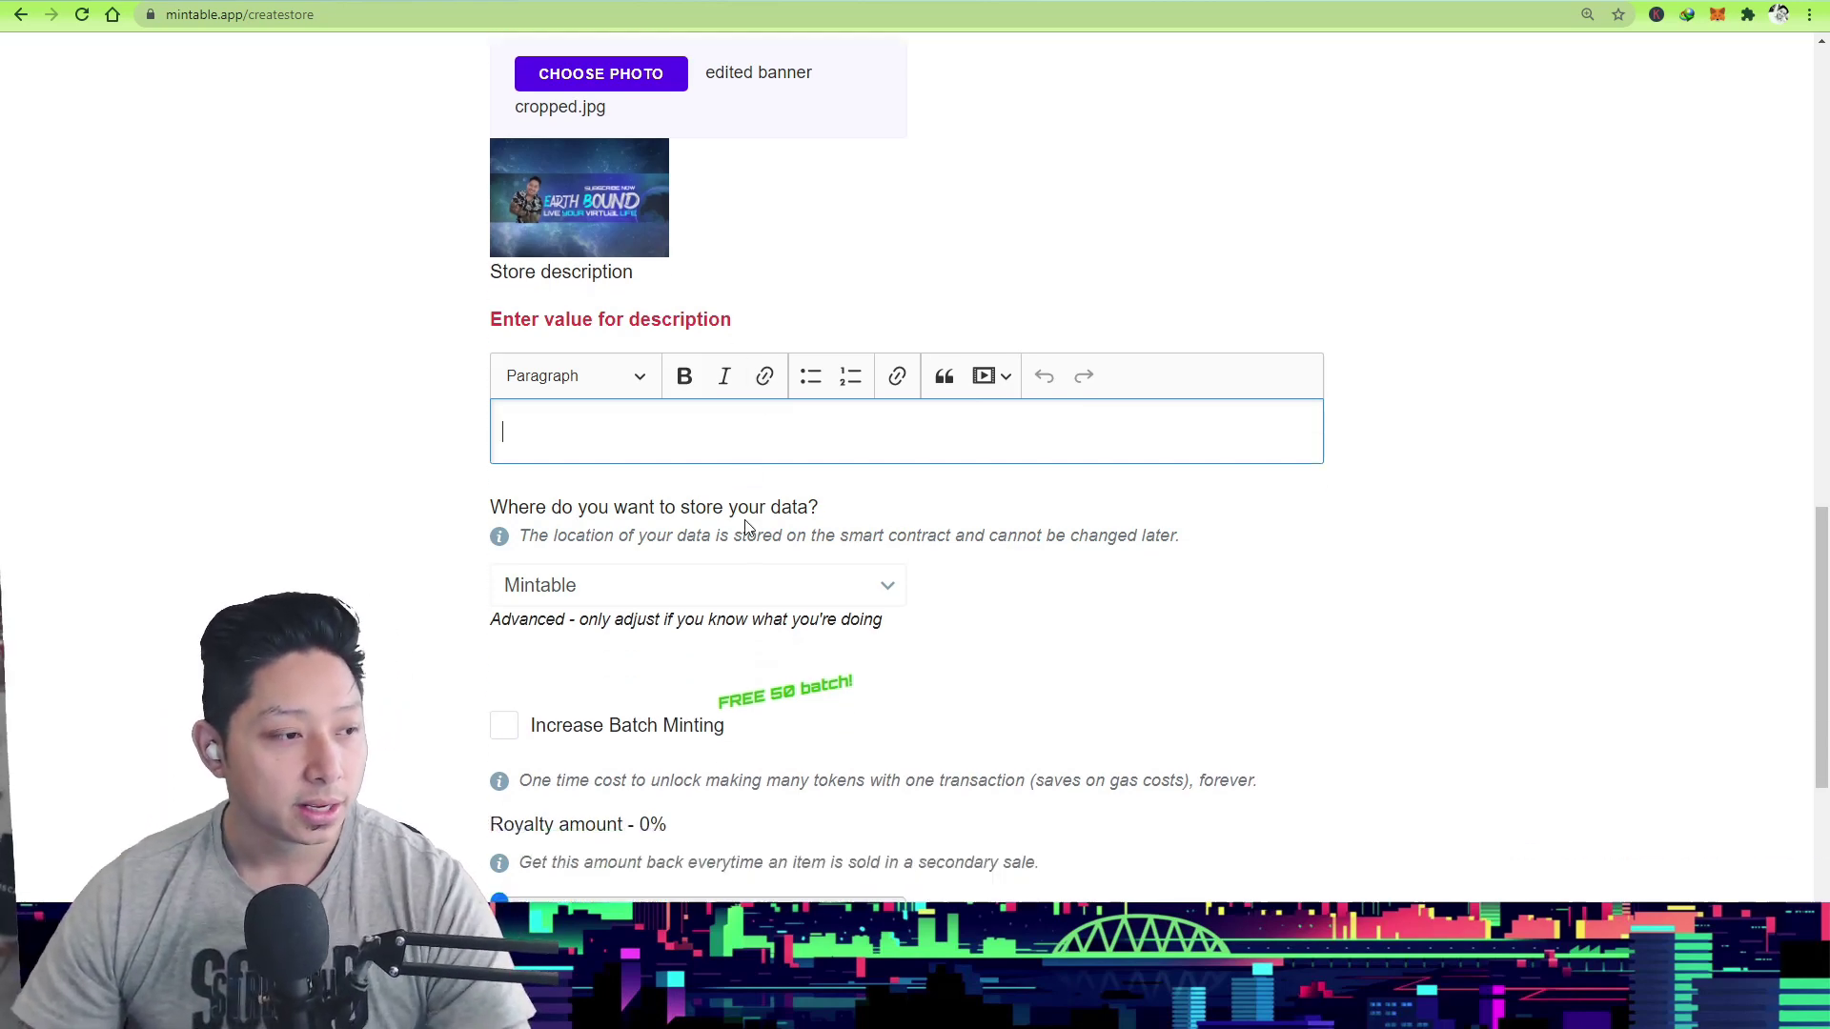
scroll(746, 527, "down", 1)
- Enable Increase Batch Minting, review the batch mint options, then switch it back off
scroll(705, 602, "down", 3)
scroll(706, 603, "up", 1)
scroll(705, 602, "up", 1)
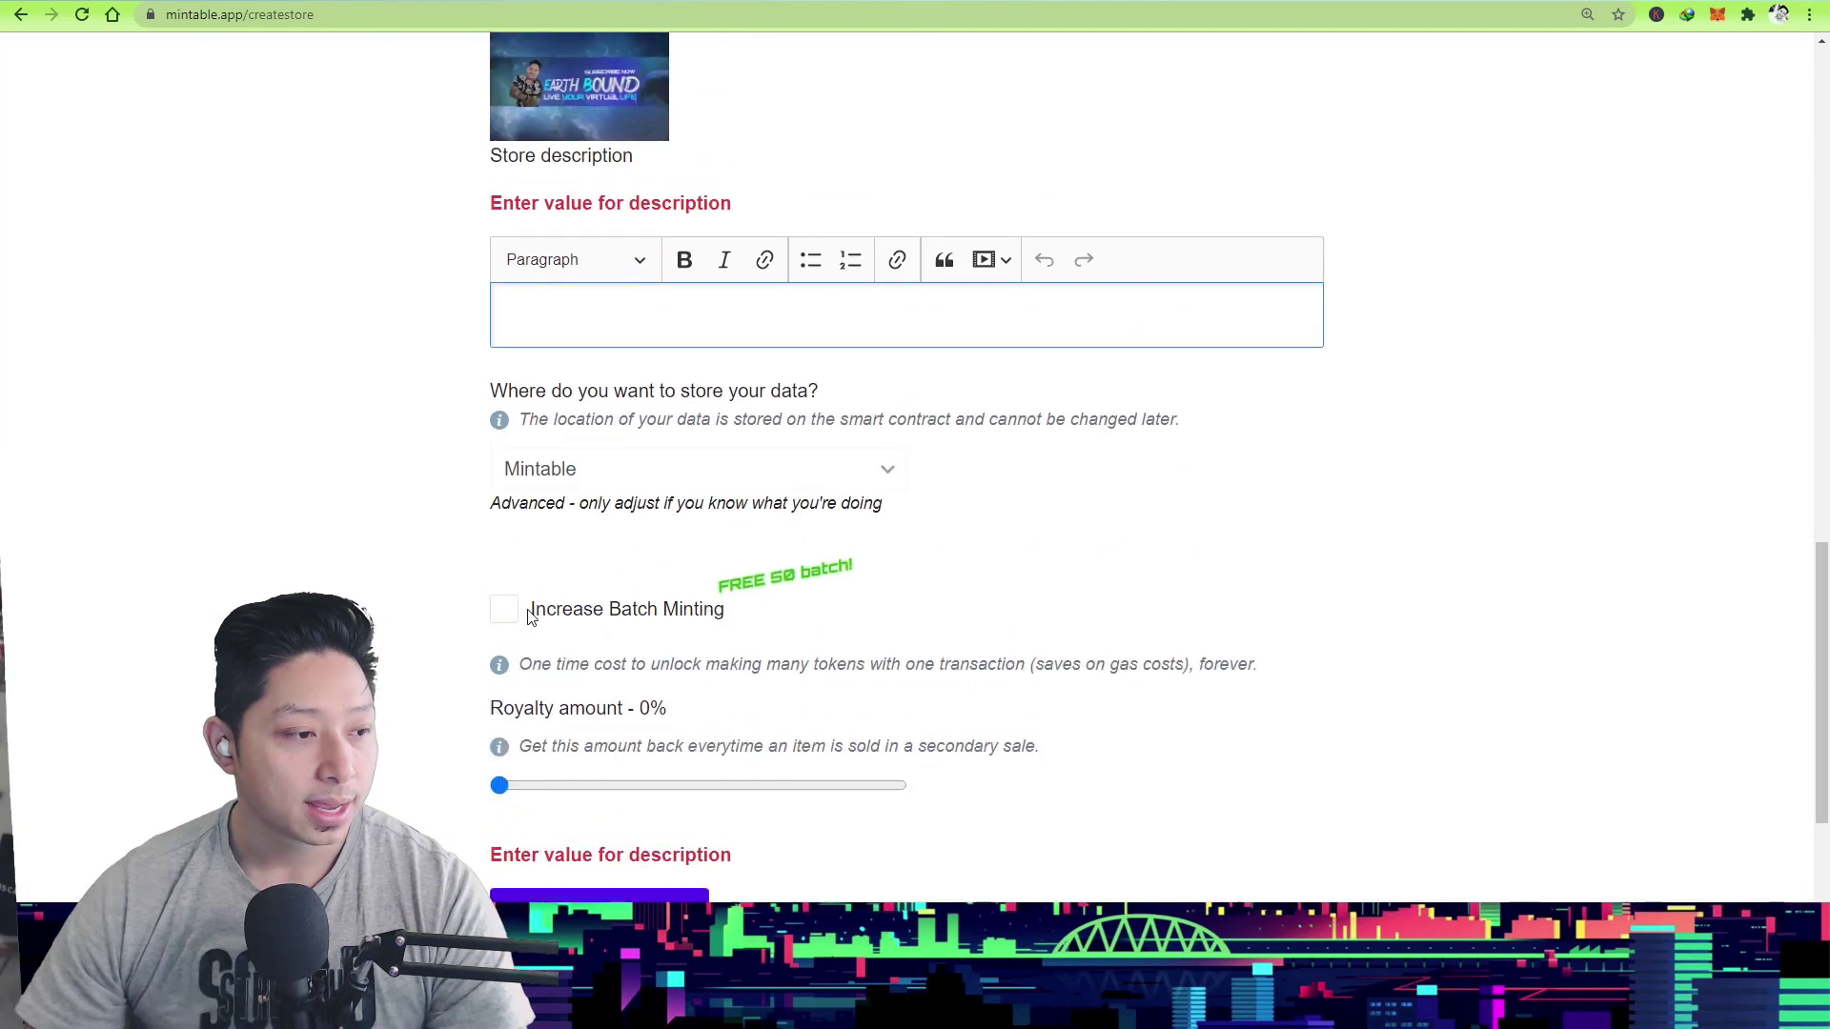
left_click(805, 569)
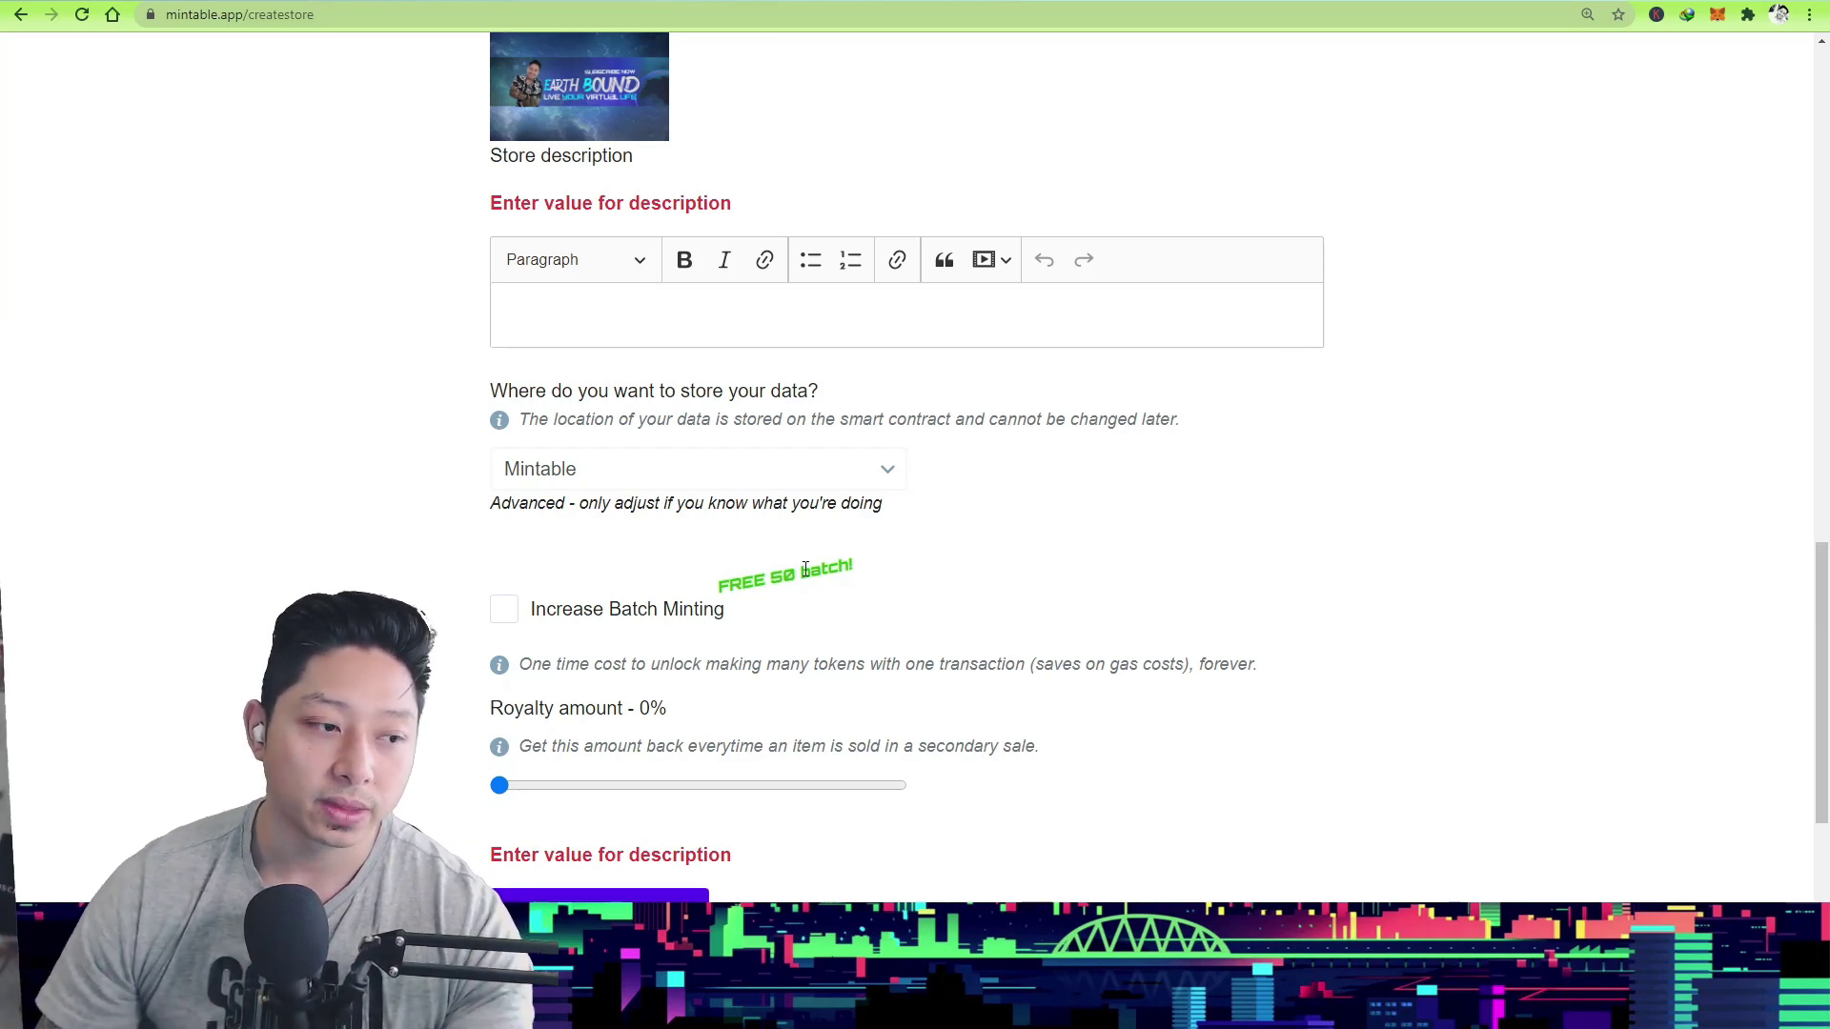
left_click(504, 611)
scroll(531, 684, "down", 5)
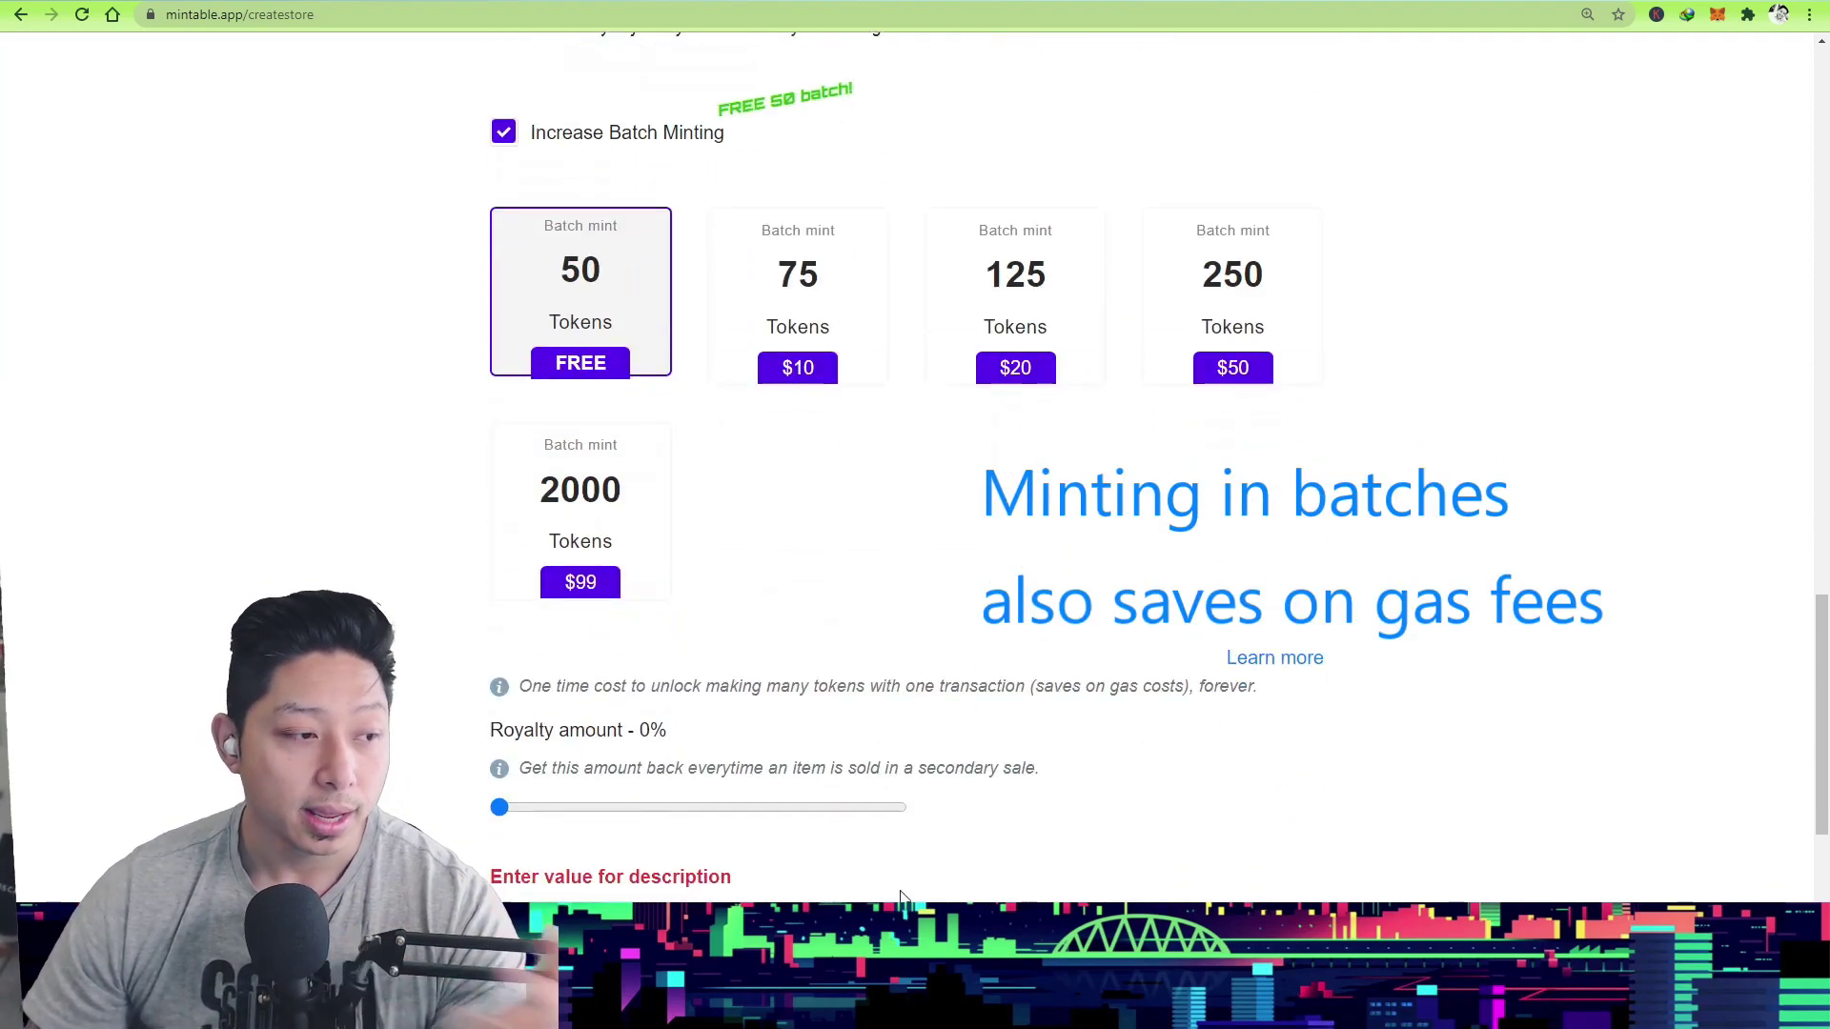
scroll(869, 863, "up", 2)
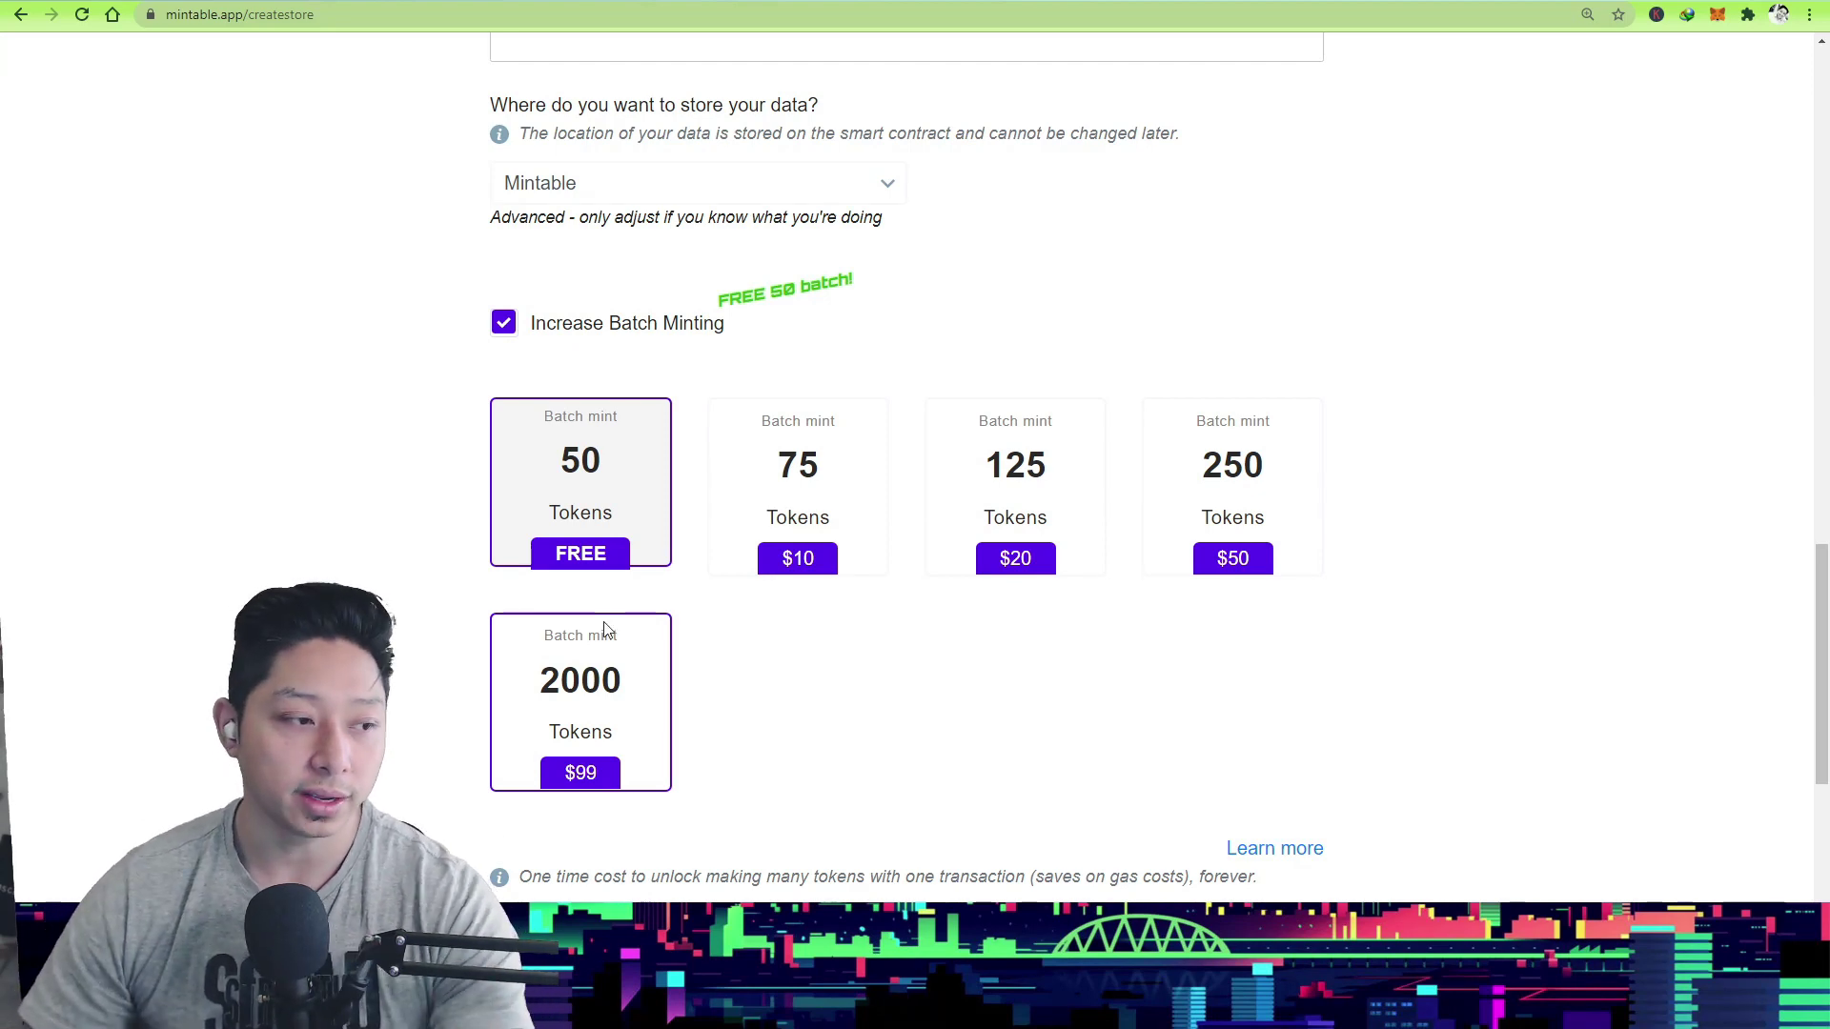
left_click(510, 327)
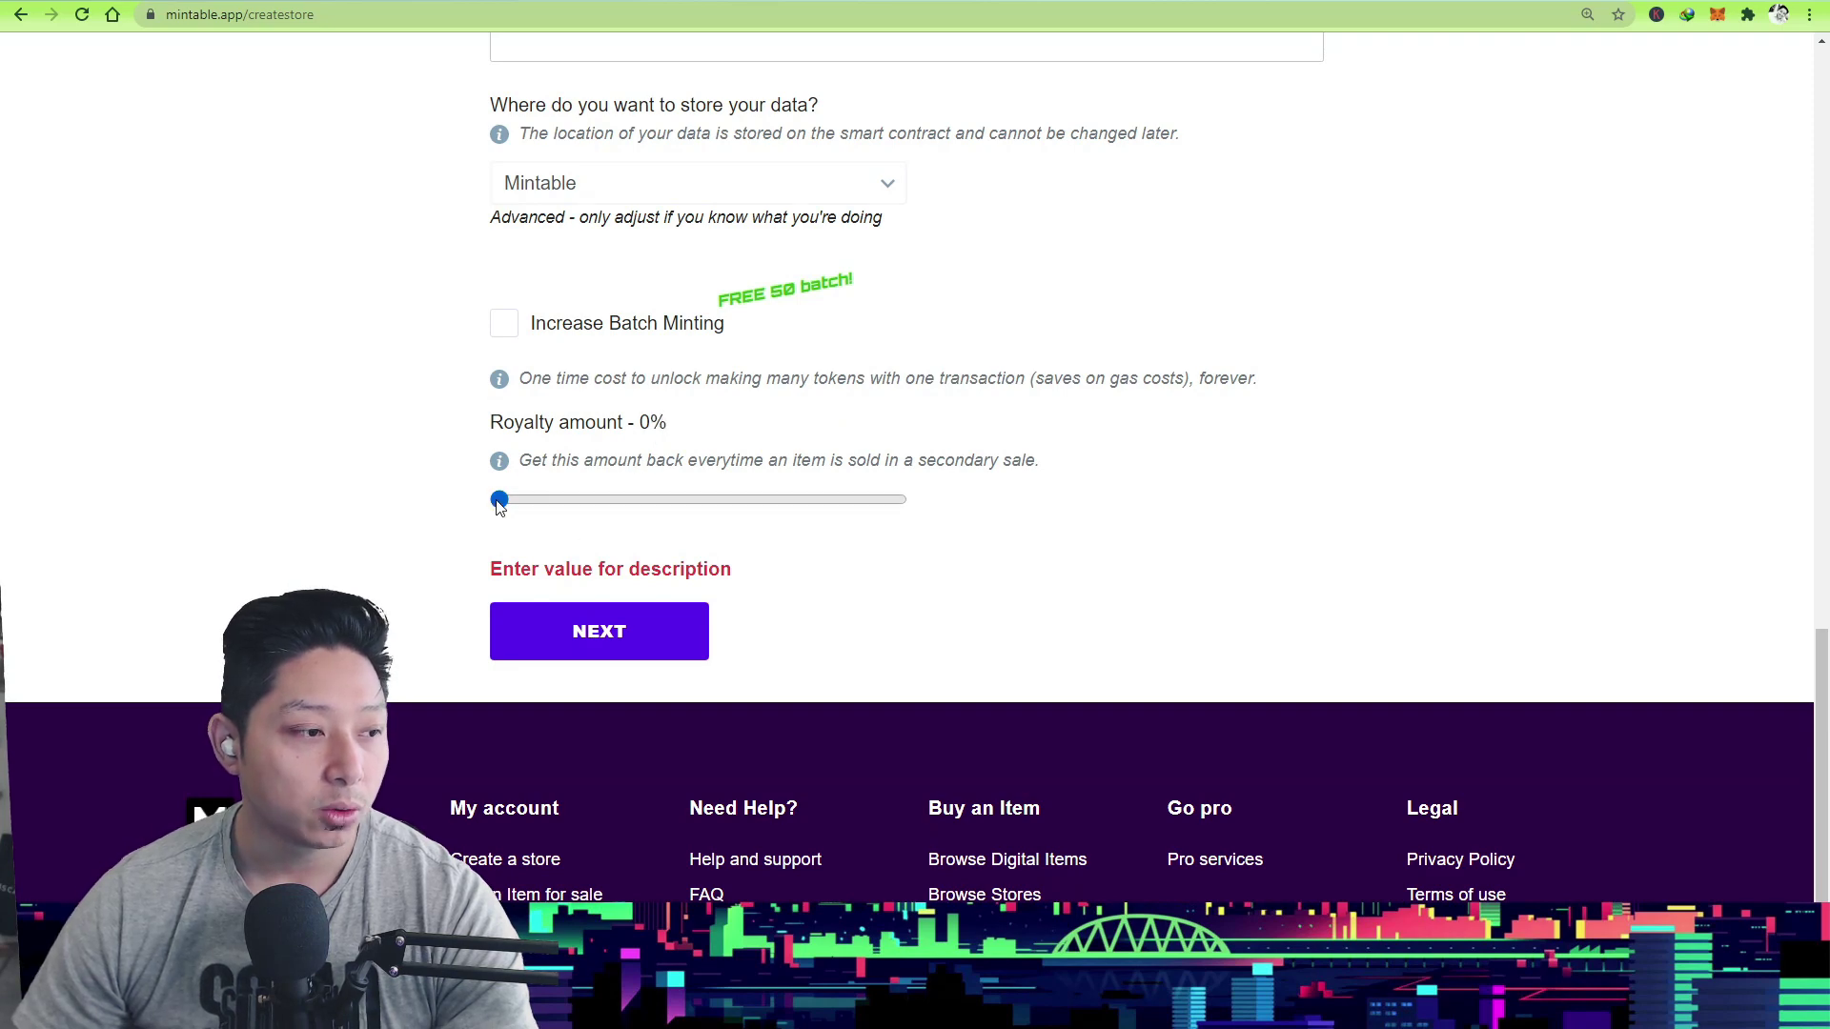
- Drag the royalty amount to 10% and continue to the store details review
left_click_drag(500, 499, 551, 550)
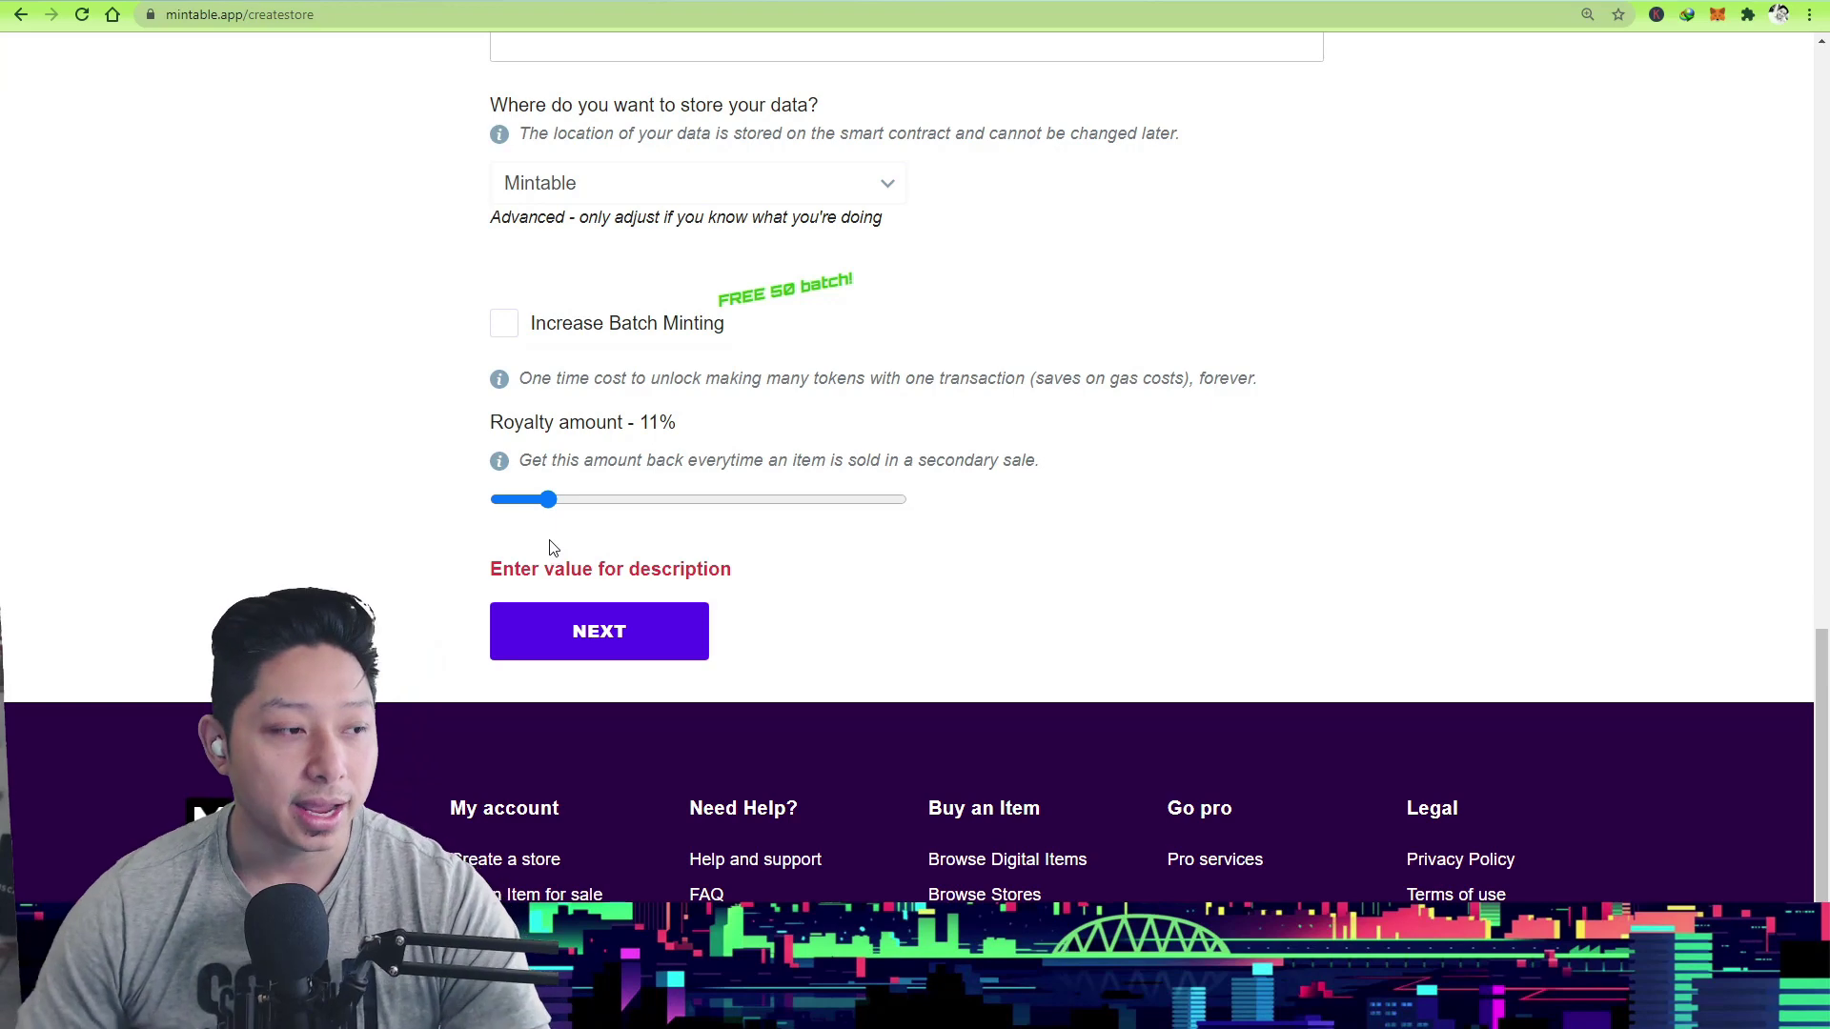
left_click_drag(546, 498, 545, 511)
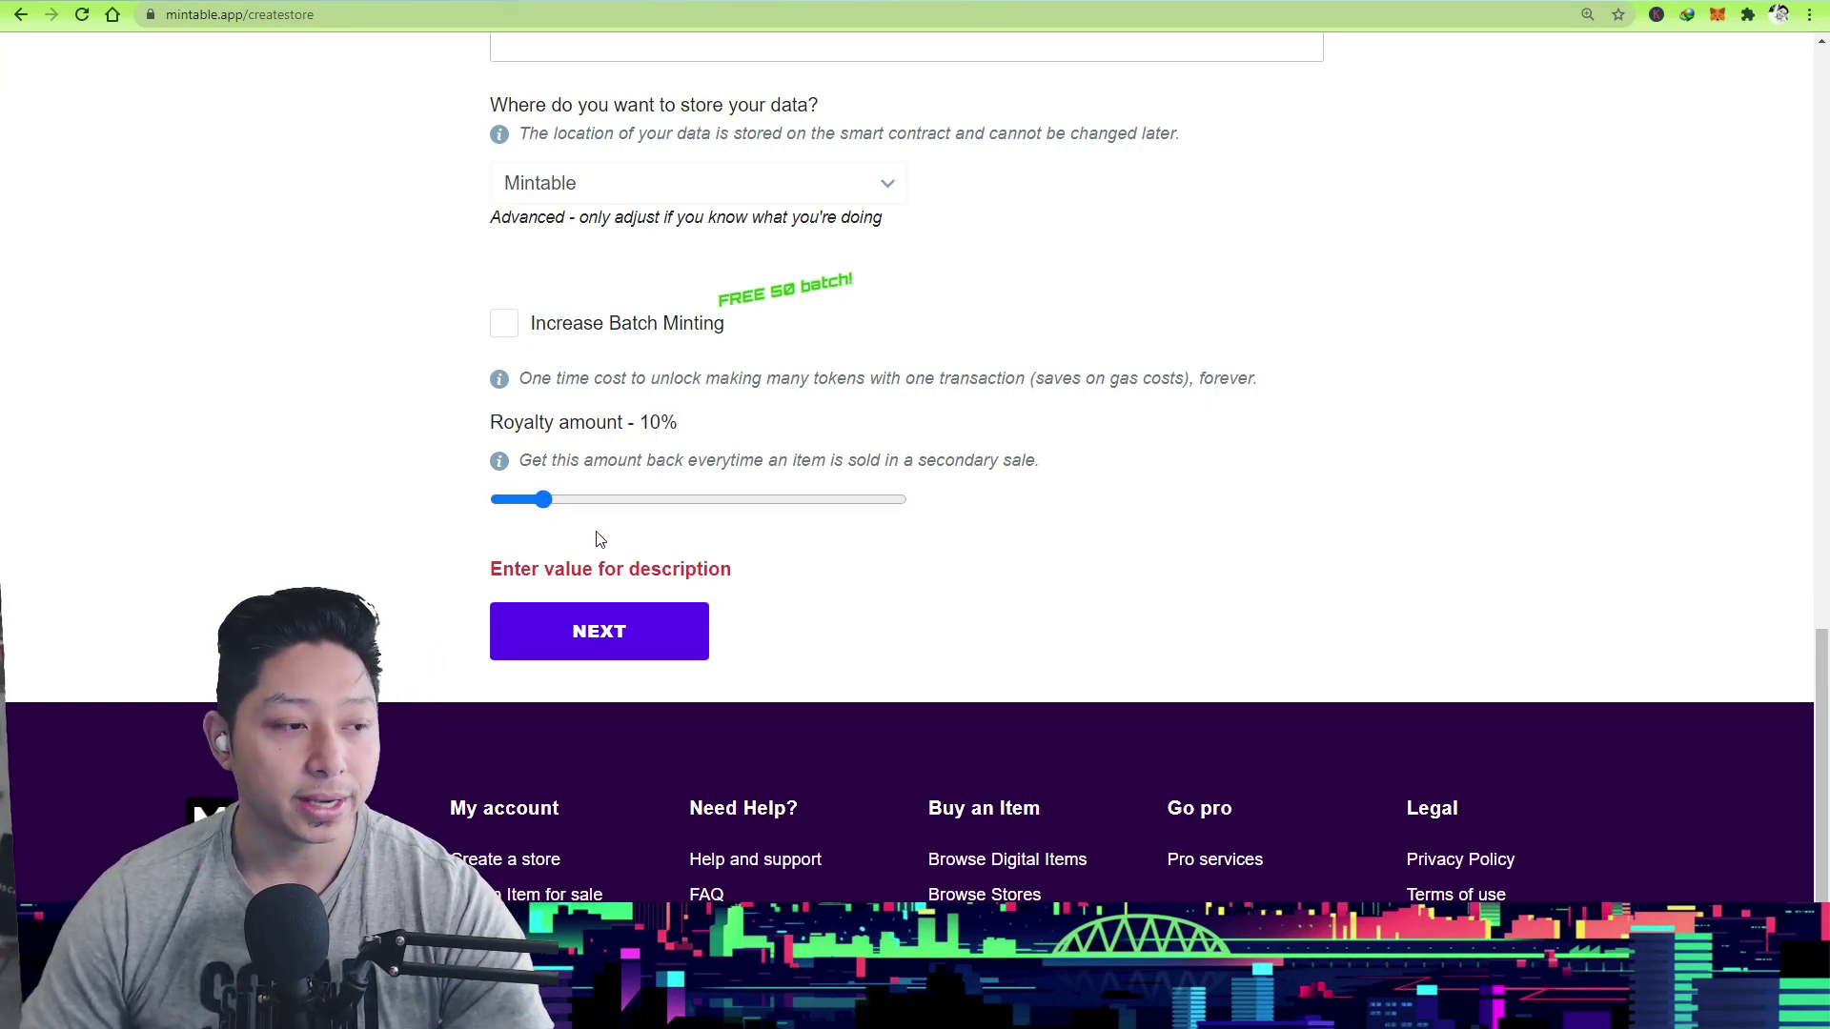
left_click(613, 634)
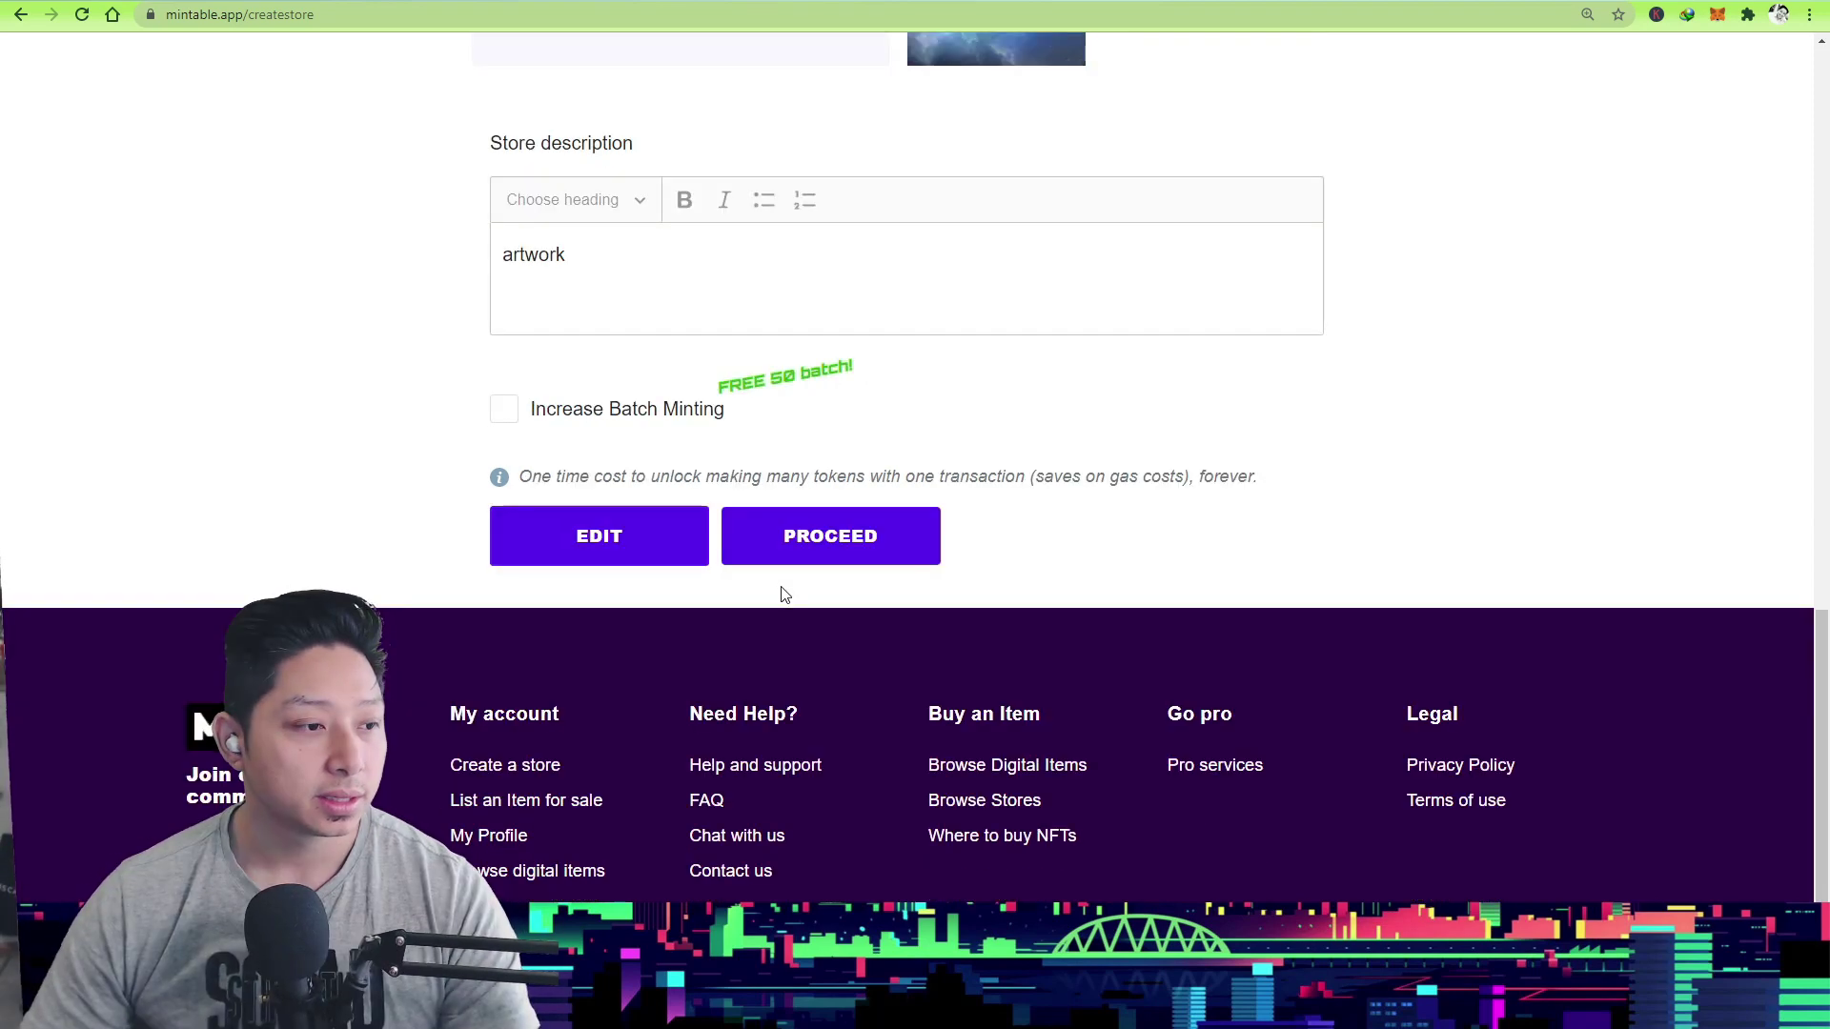
- Review the store details, with description 'artwork', and proceed to the Transaction Alert
scroll(784, 595, "up", 8)
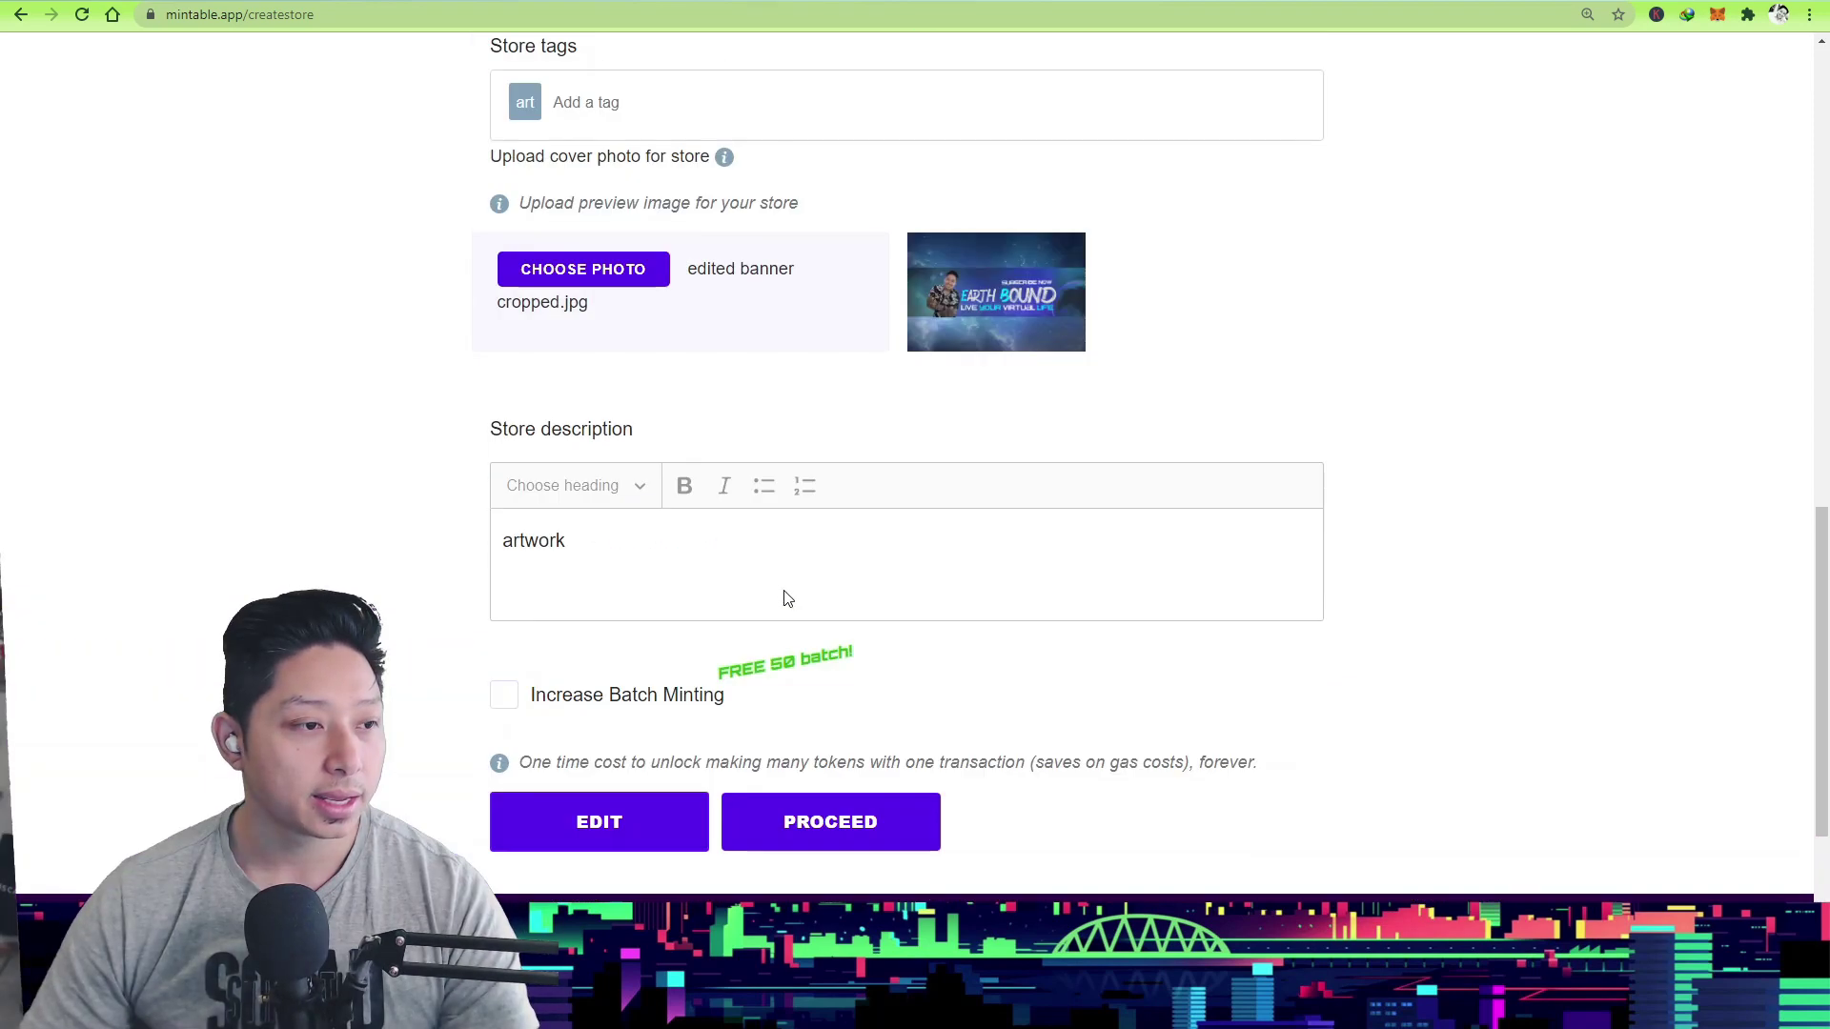
scroll(910, 534, "down", 8)
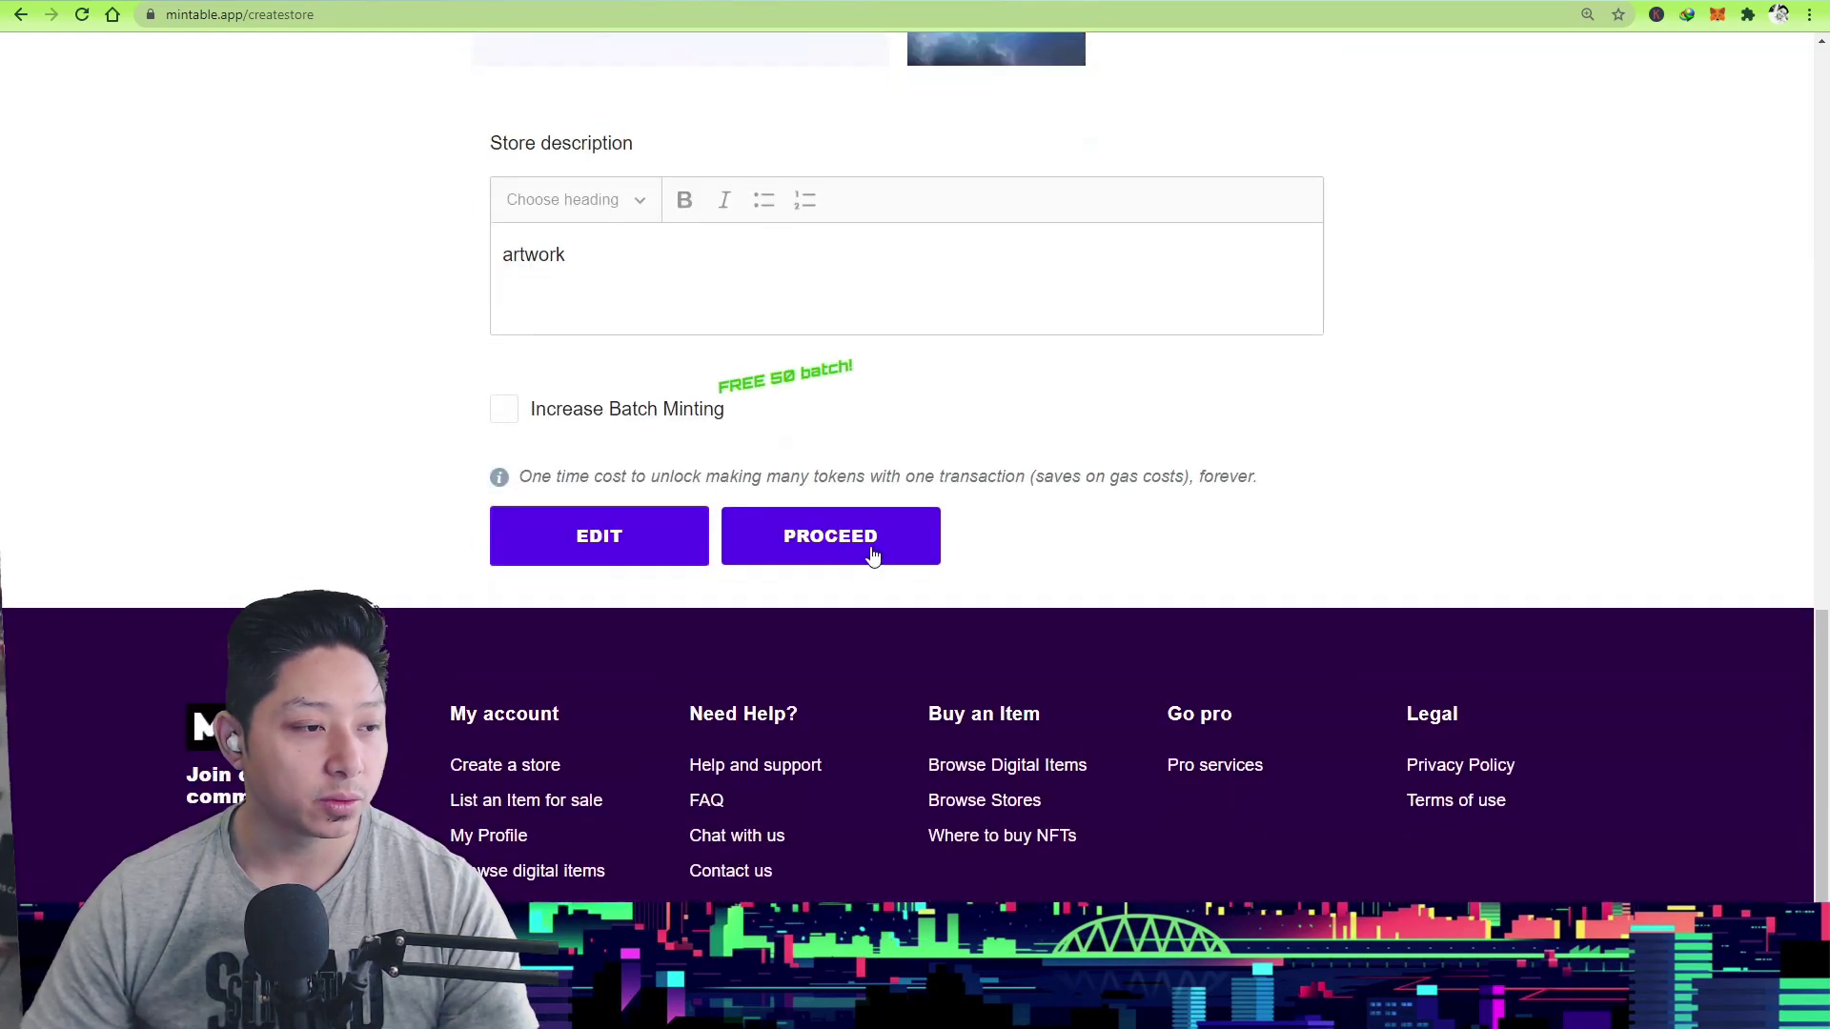
left_click(825, 538)
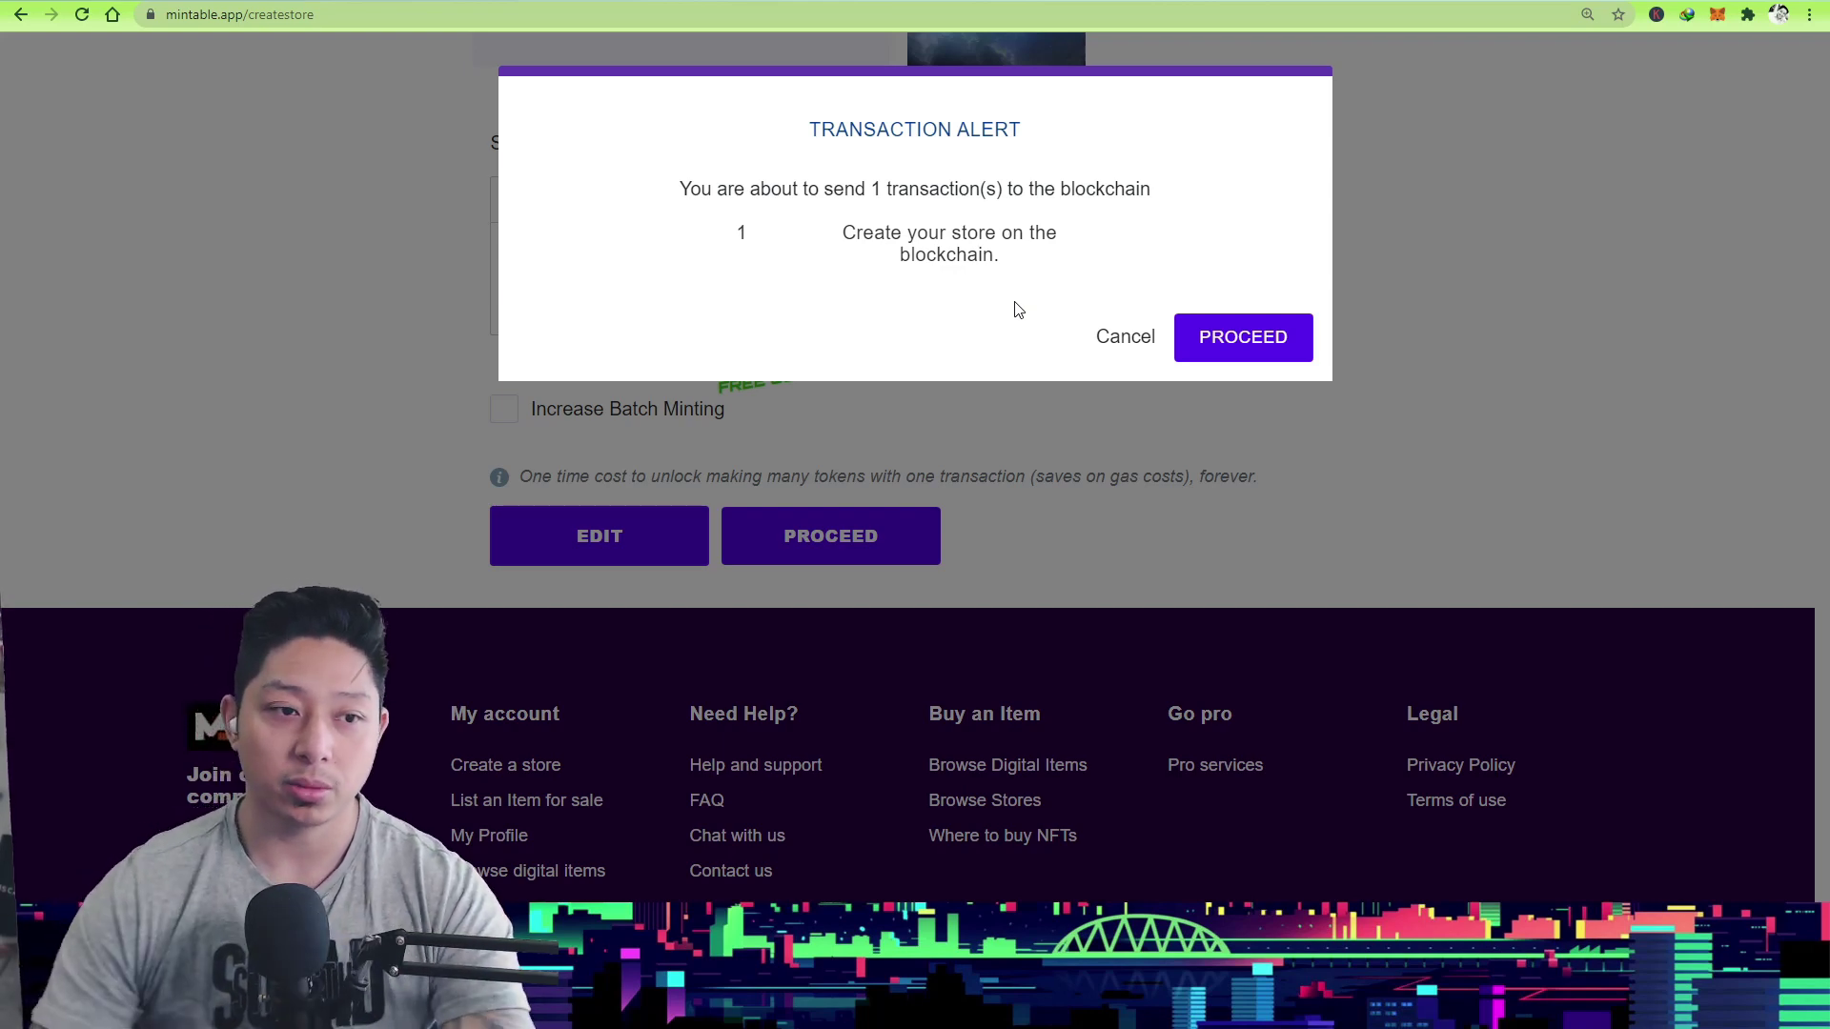
- Send the store-creation transaction, then reject it in MetaMask over insufficient funds
left_click(1212, 337)
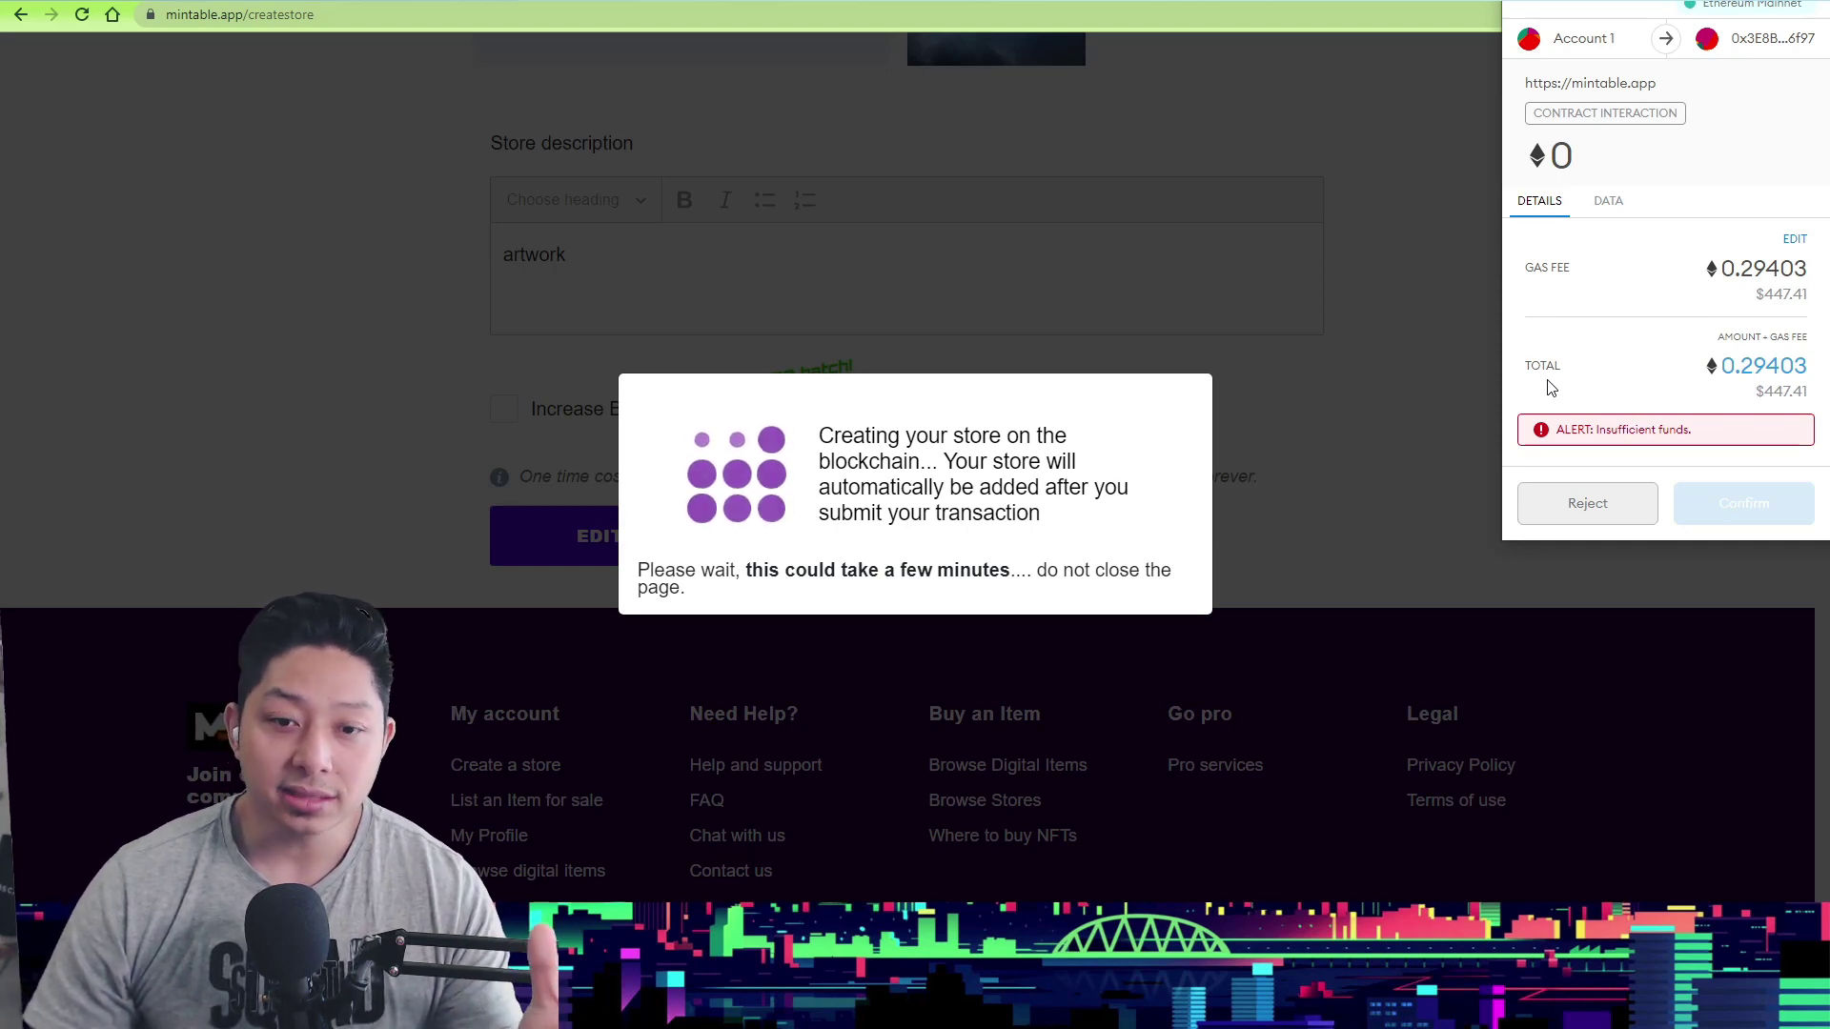
left_click(1561, 522)
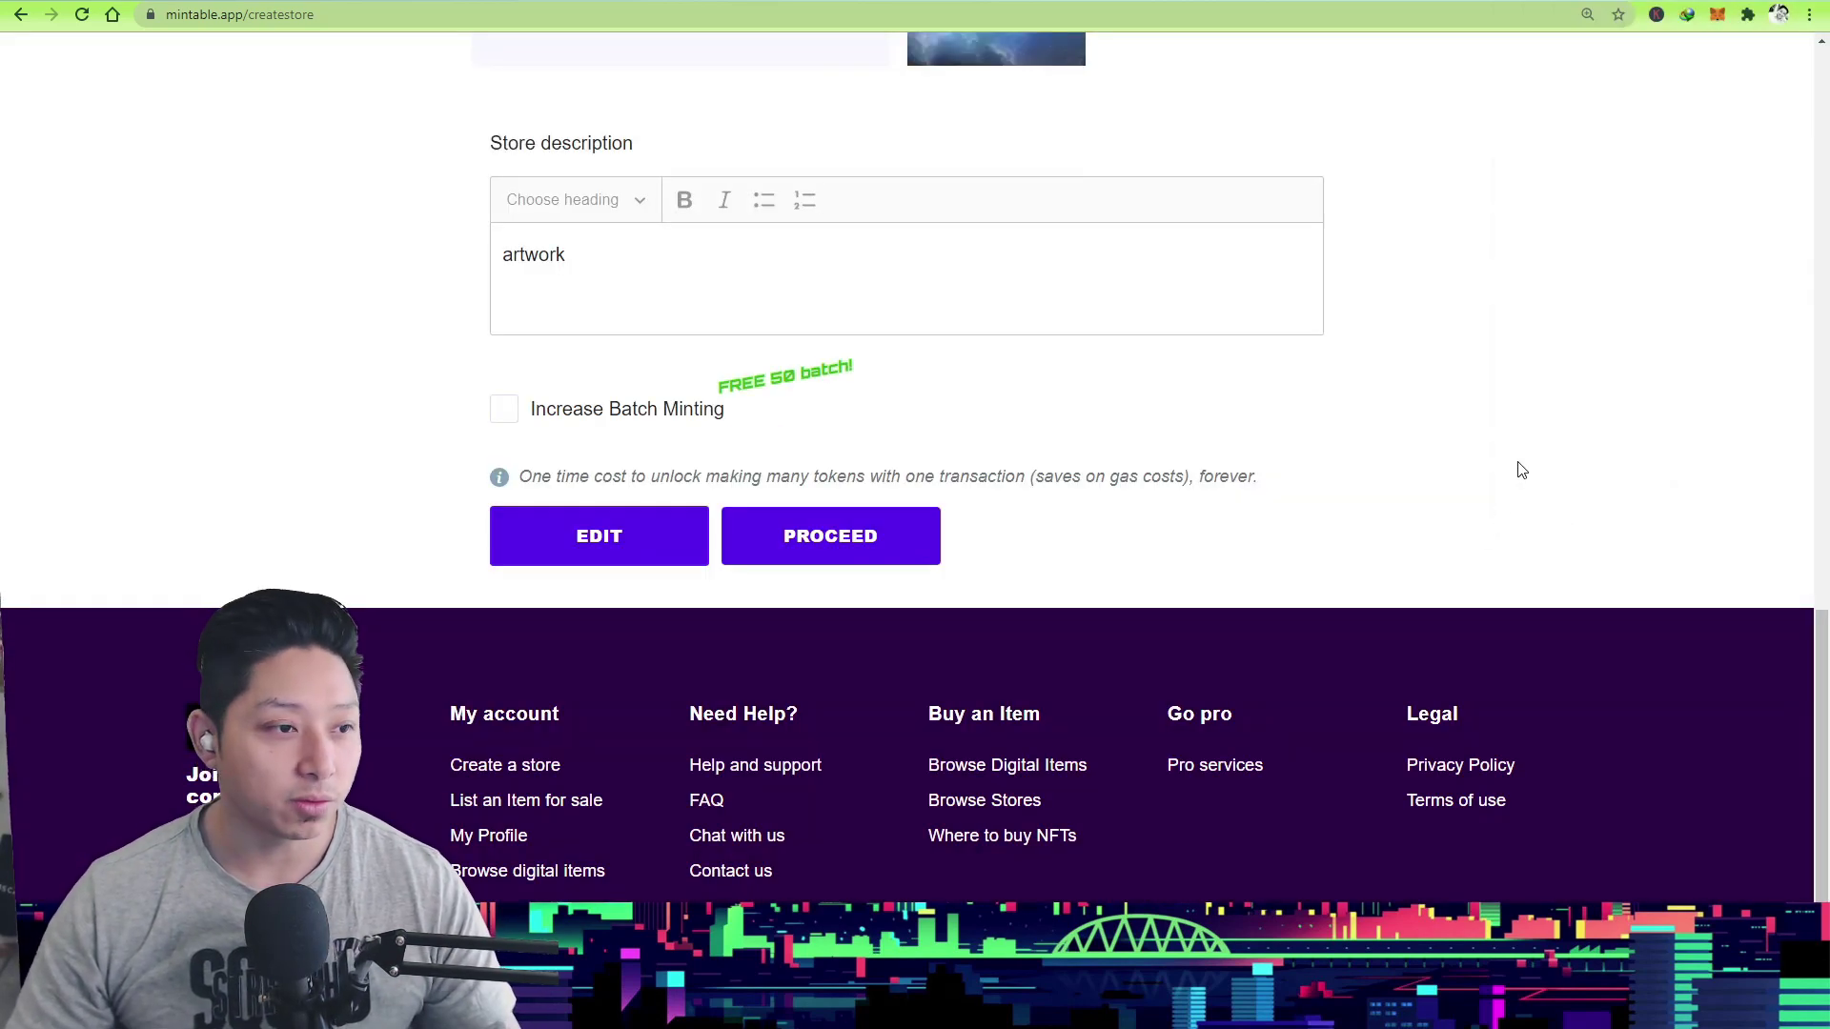
scroll(1515, 466, "up", 8)
scroll(1609, 119, "up", 8)
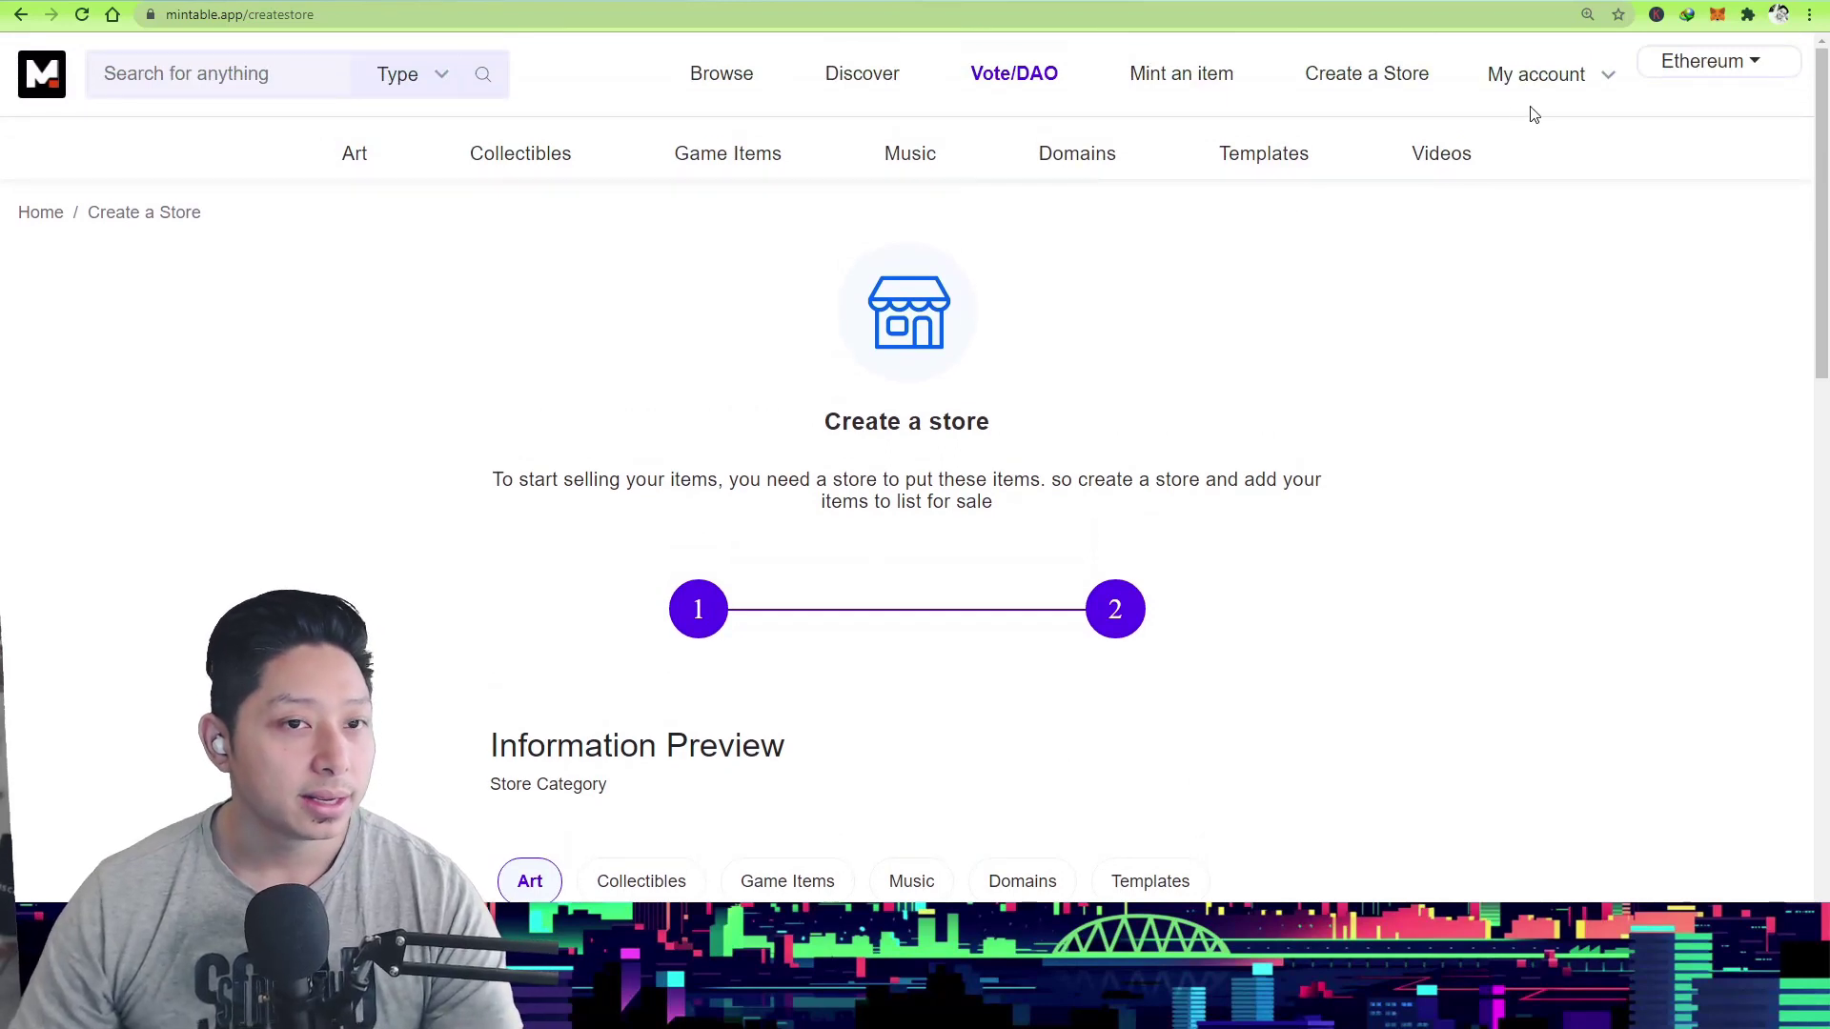
- Check the profile's empty Stores section, then open and dismiss the Create an item prompt
left_click(1548, 76)
left_click(1493, 133)
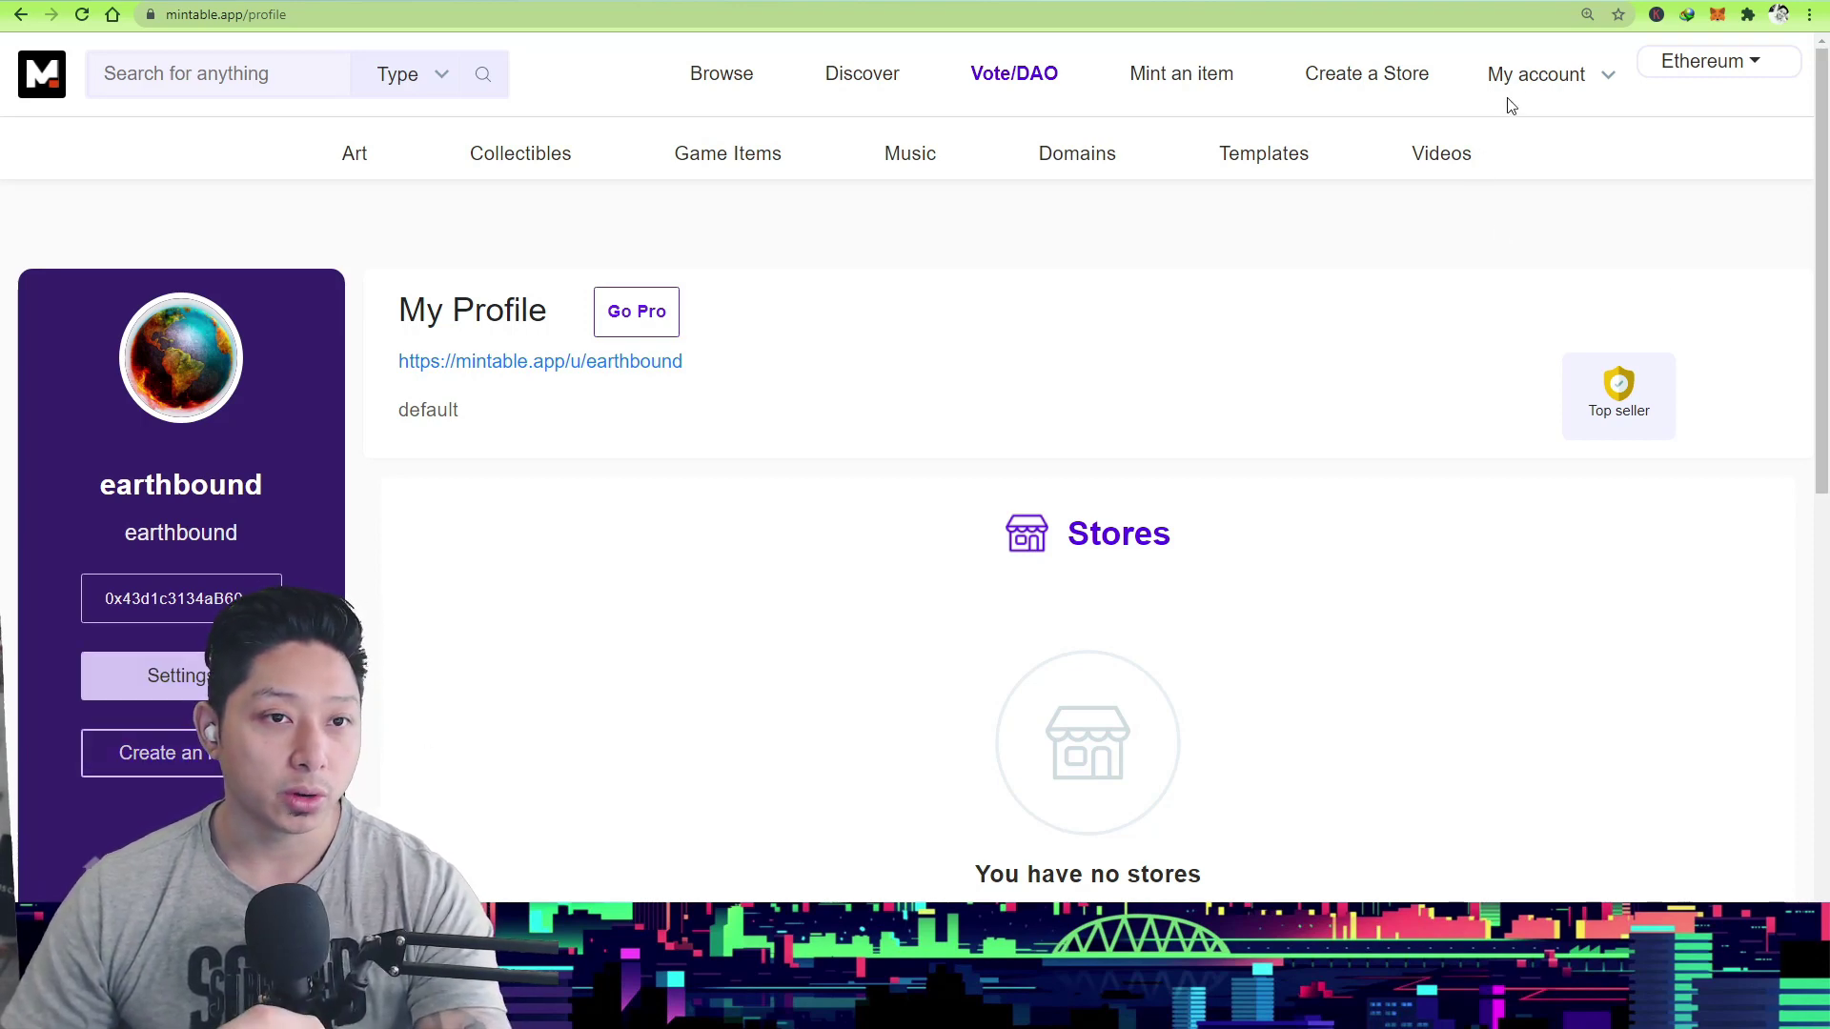
left_click(1522, 74)
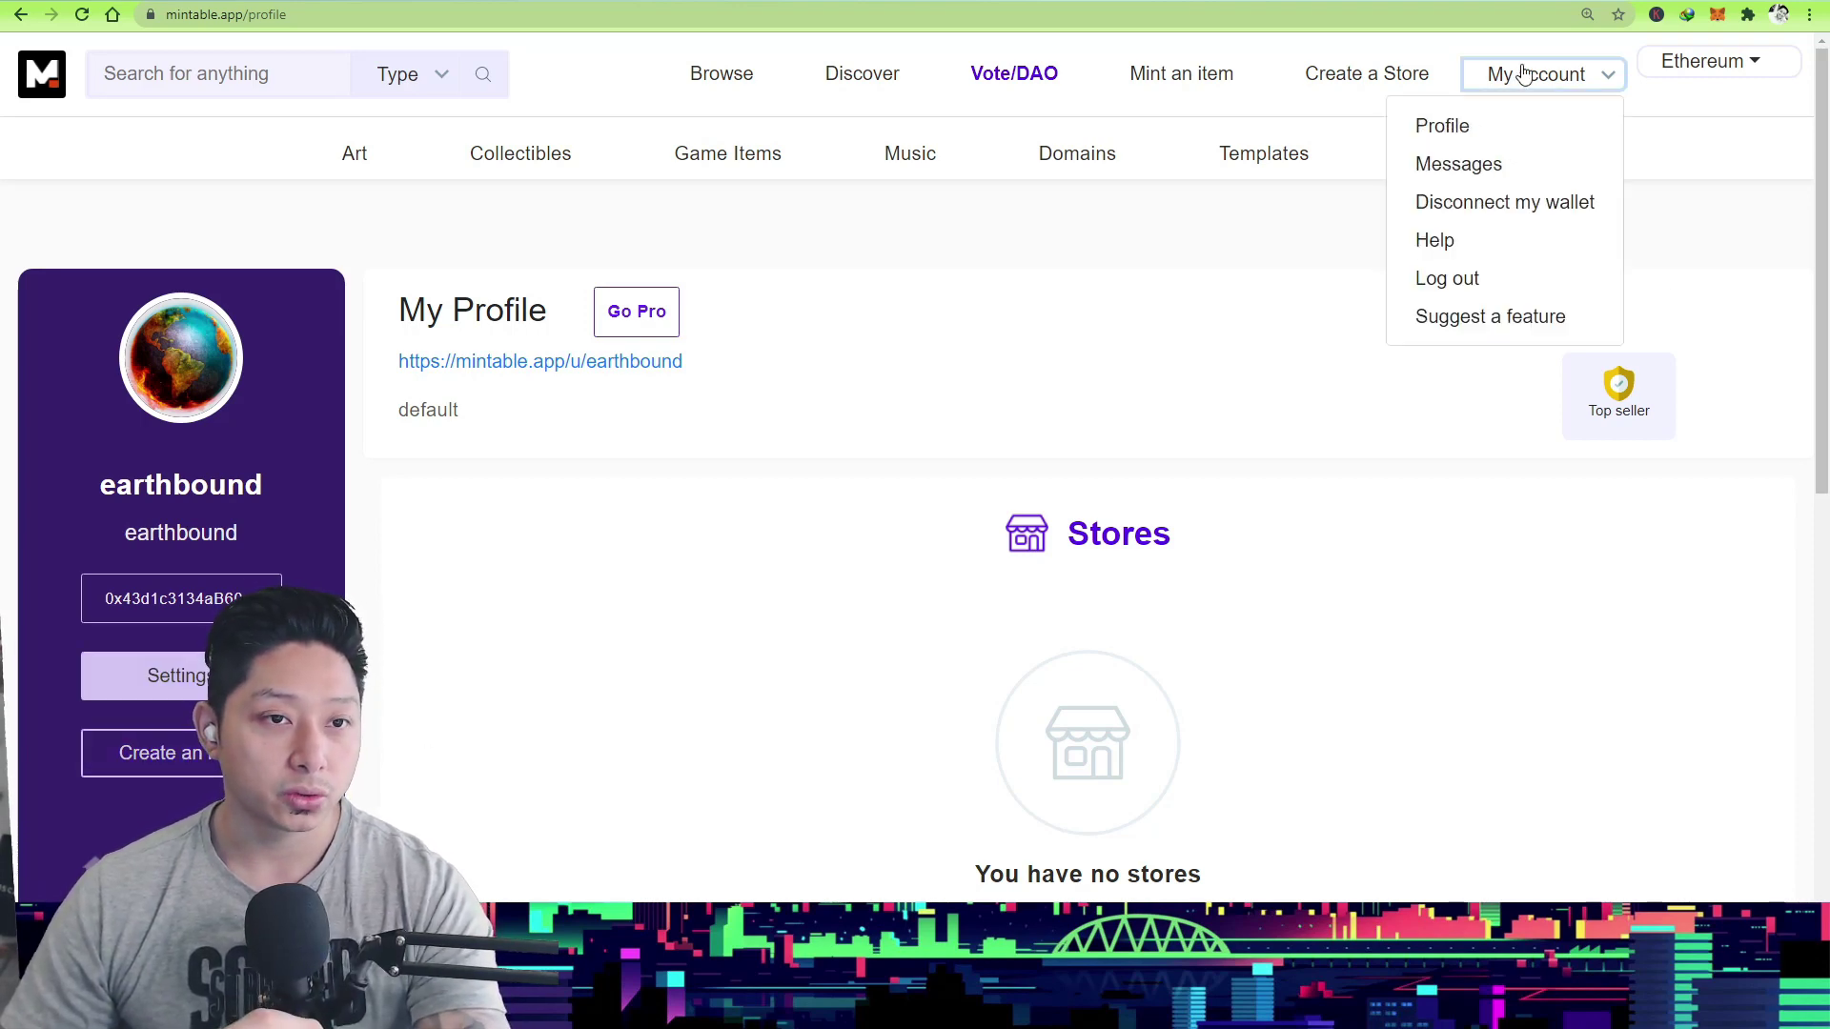
left_click(195, 761)
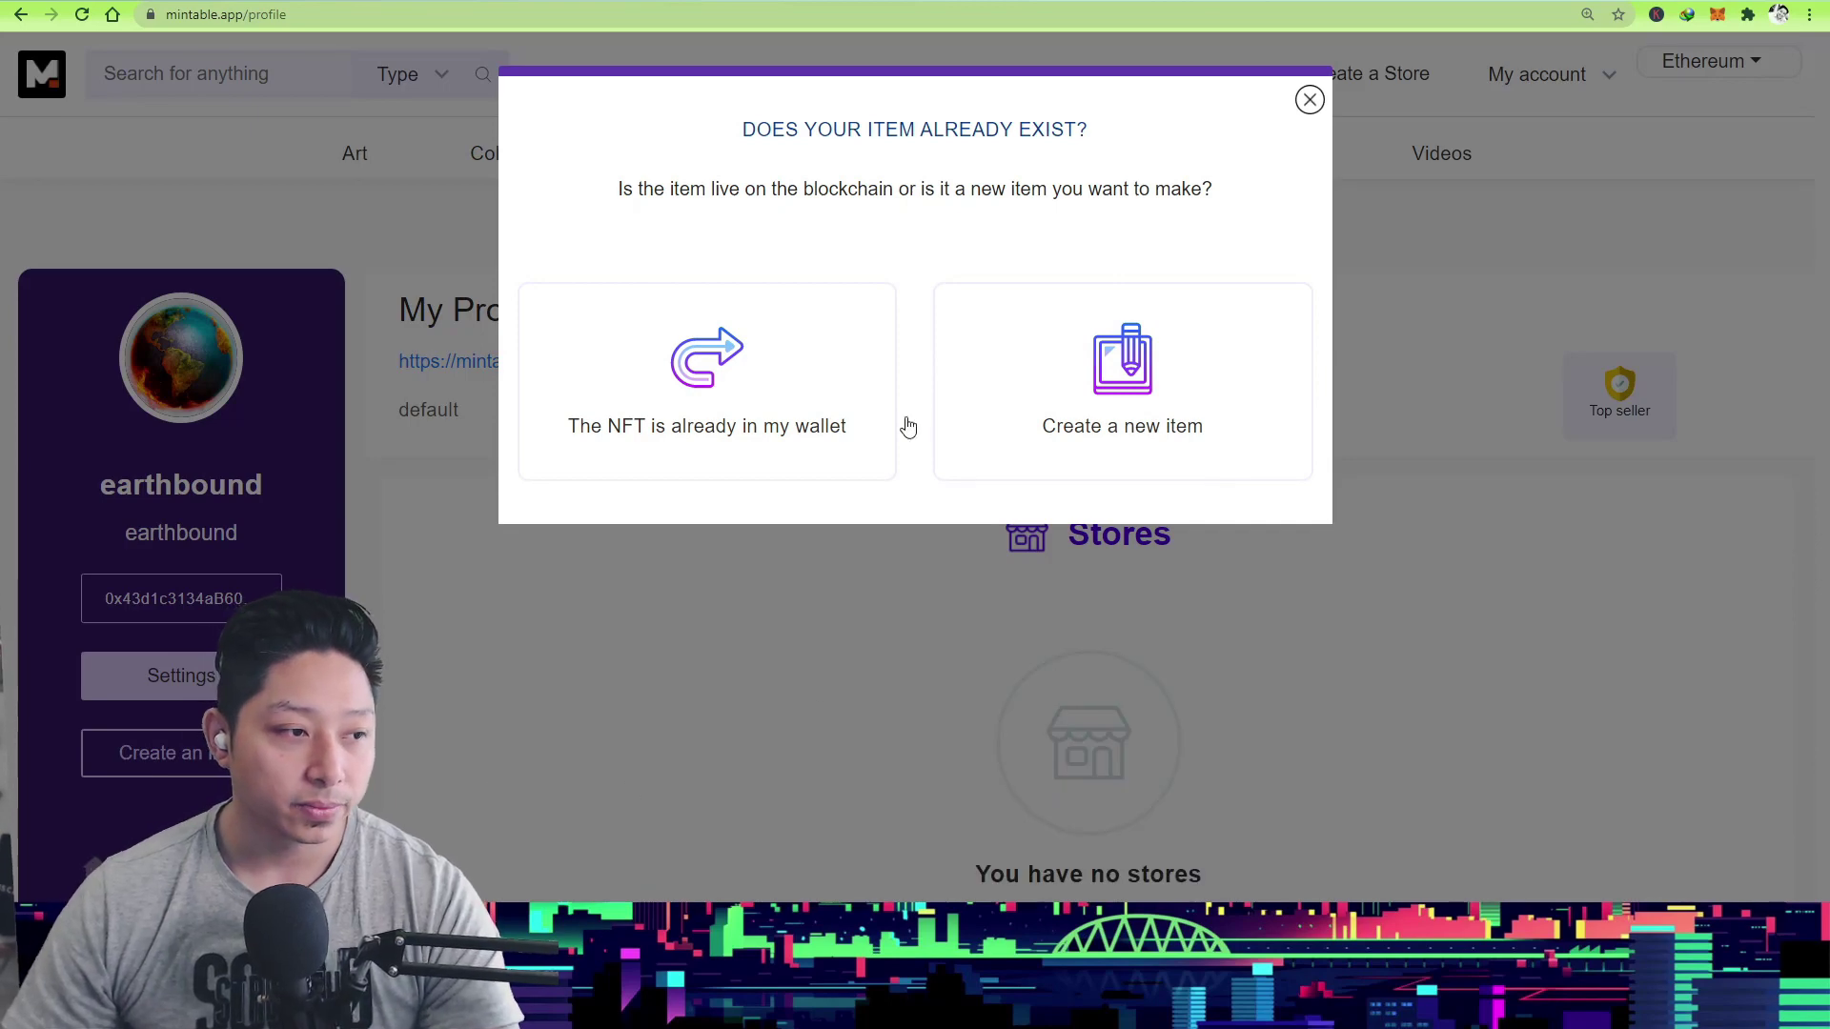
left_click(1310, 101)
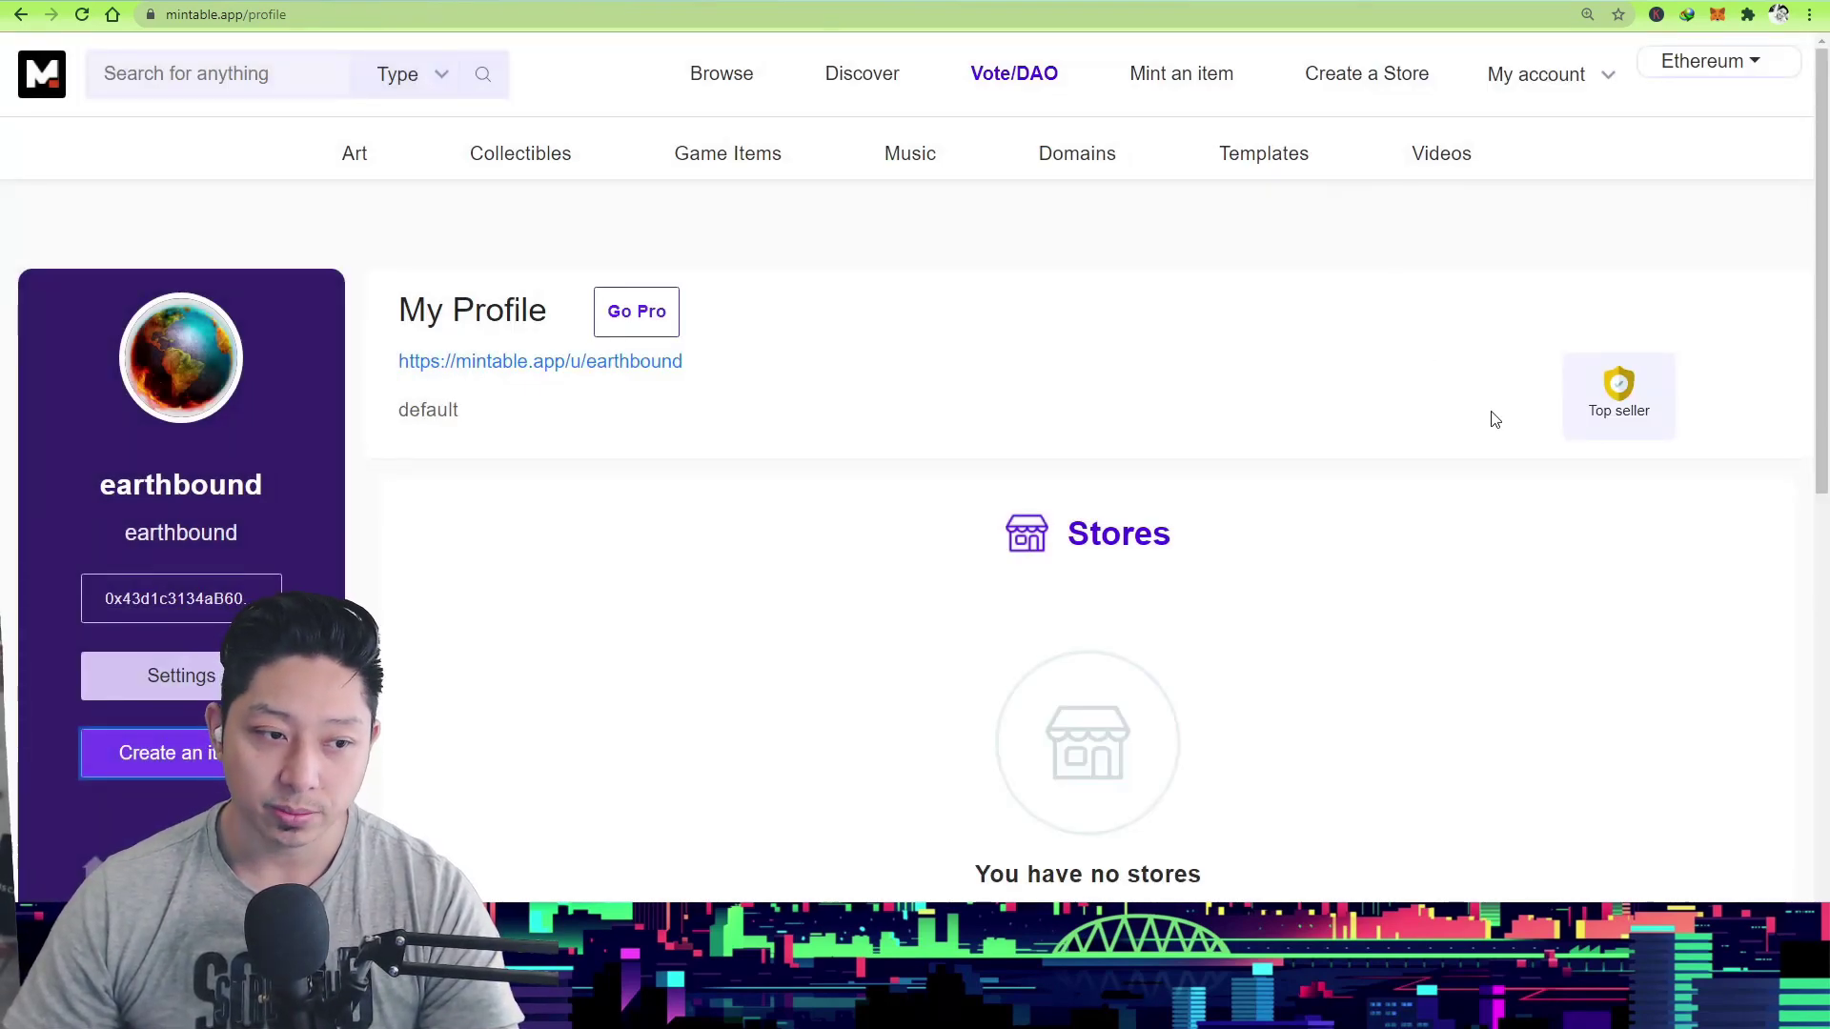